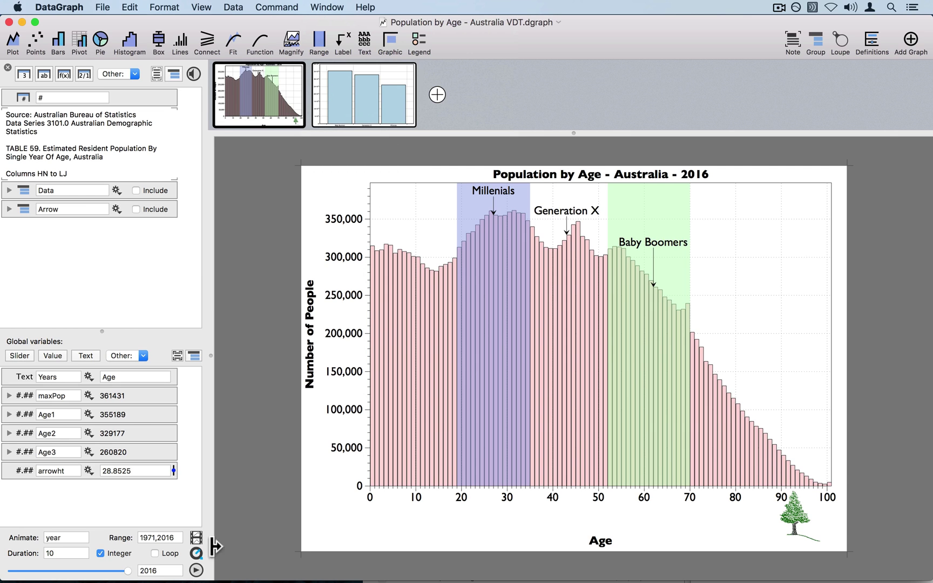
Step: Play and scrub the year animation, then switch to the Population by Age - Australia v1.dgraph window
{"action": "left_click", "coordinate": [196, 571]}
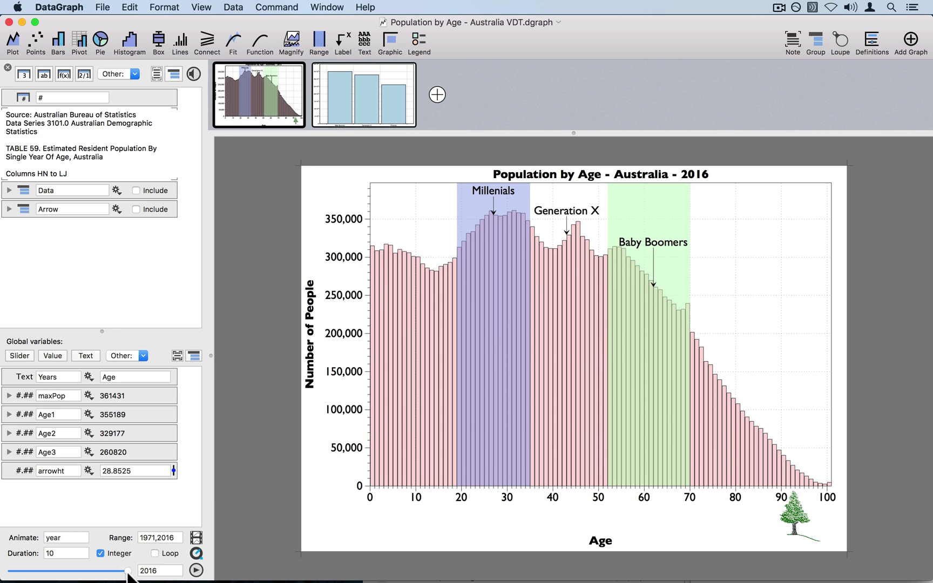
{"action": "mouse_move", "coordinate": [127, 571]}
{"action": "left_mouse_down"}
{"action": "mouse_move", "coordinate": [97, 571]}
{"action": "mouse_move", "coordinate": [145, 571]}
{"action": "left_mouse_up"}
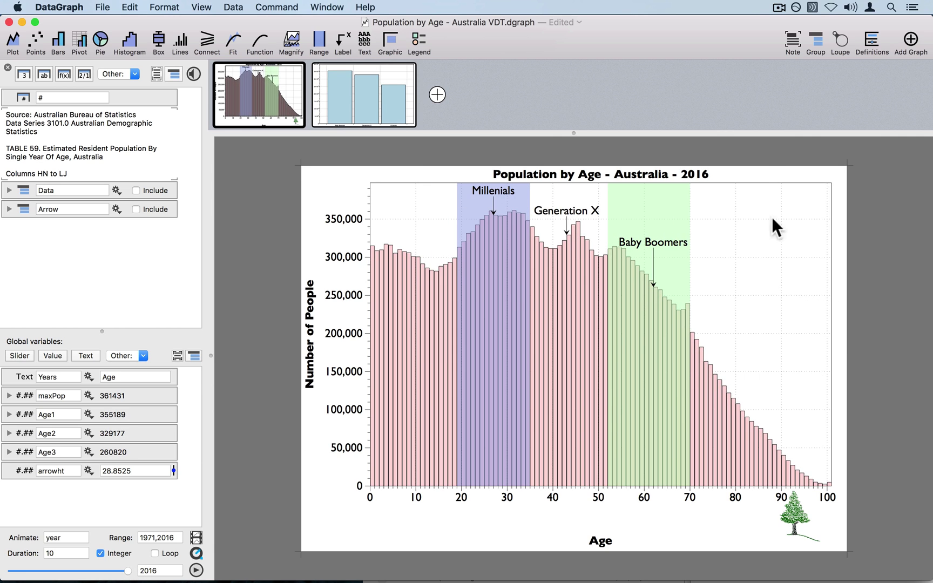
{"action": "left_click", "coordinate": [331, 8]}
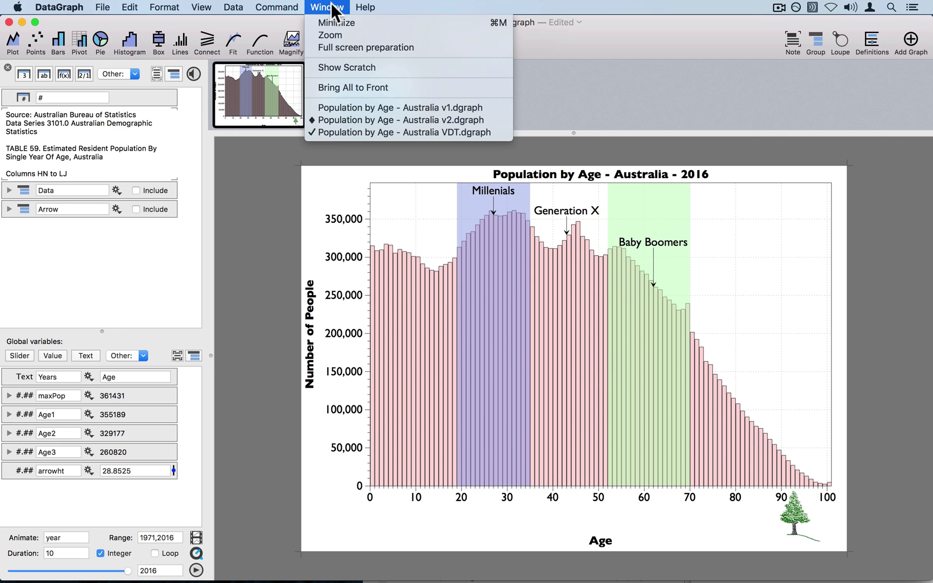
{"action": "left_click", "coordinate": [347, 106]}
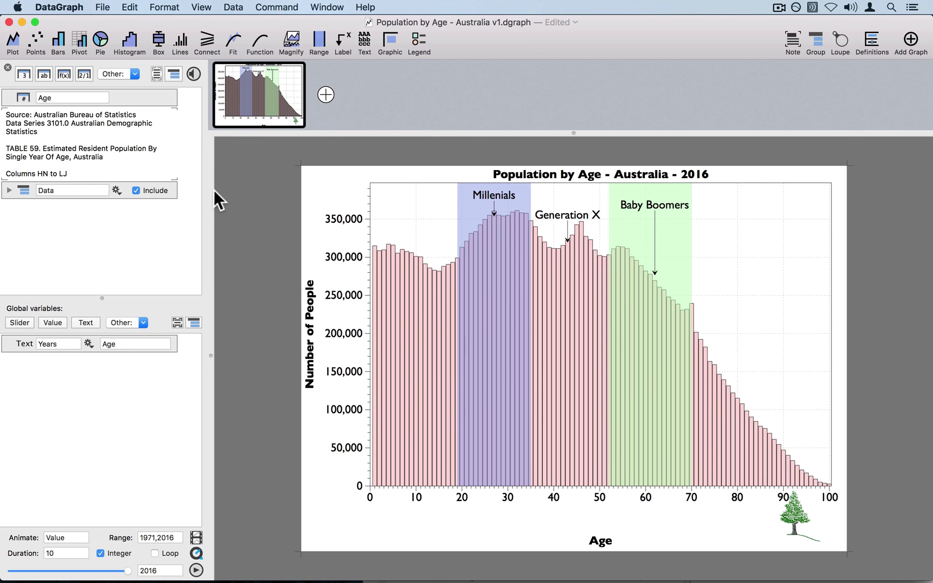
Step: Reveal the data table beside the chart and browse its Age, 1971, 1972 and 2016 columns
{"action": "left_click_drag", "start_coordinate": [213, 193], "coordinate": [475, 223]}
{"action": "left_click", "coordinate": [237, 132]}
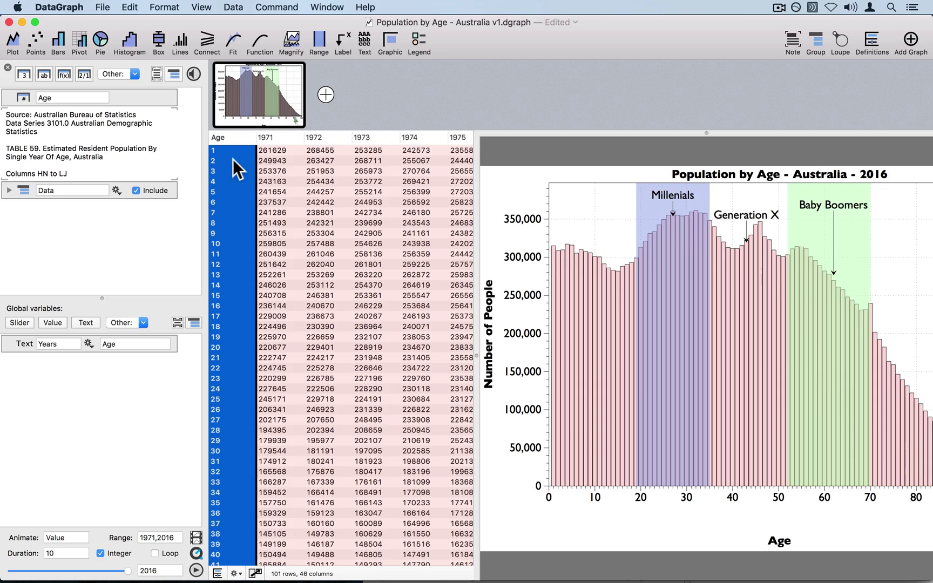
{"action": "scroll", "coordinate": [261, 358], "scroll_direction": "down", "scroll_amount": 15}
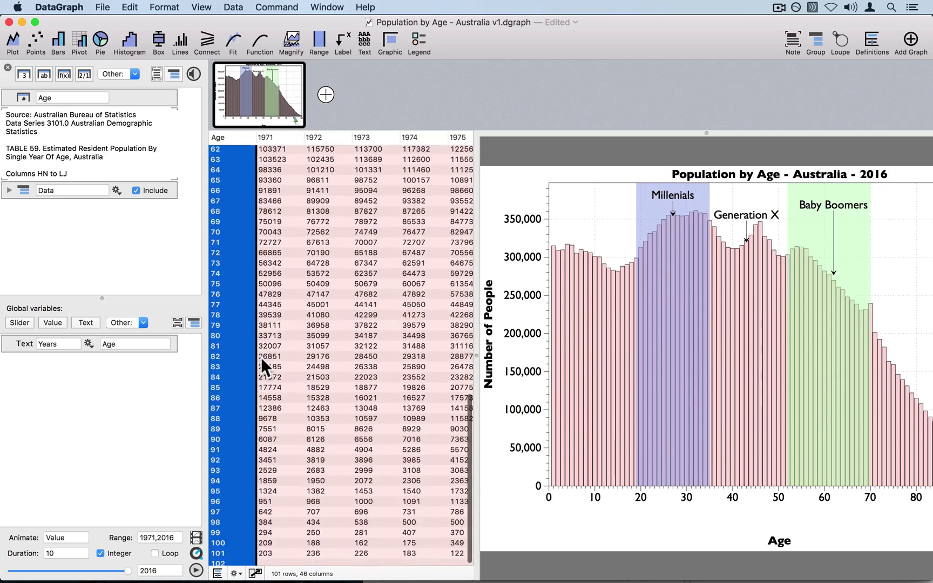
{"action": "scroll", "coordinate": [287, 313], "scroll_direction": "up", "scroll_amount": 15}
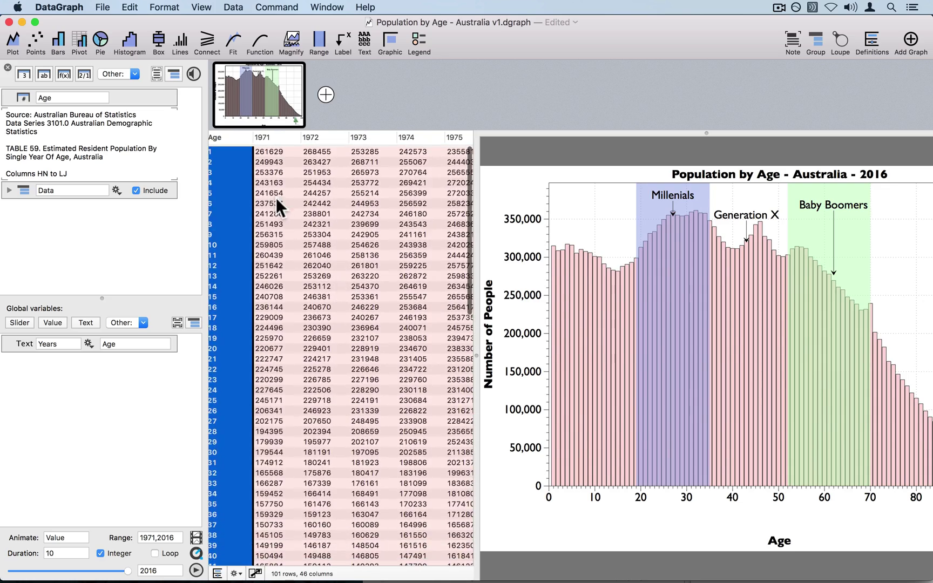
{"action": "left_click", "coordinate": [273, 133]}
{"action": "left_click", "coordinate": [315, 132]}
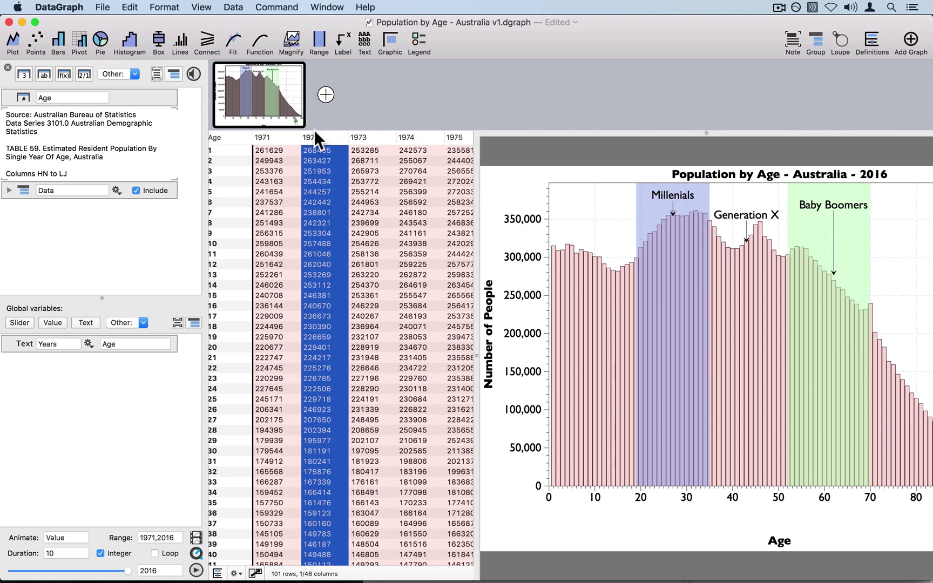
{"action": "scroll", "coordinate": [316, 166], "scroll_direction": "left", "scroll_amount": 1}
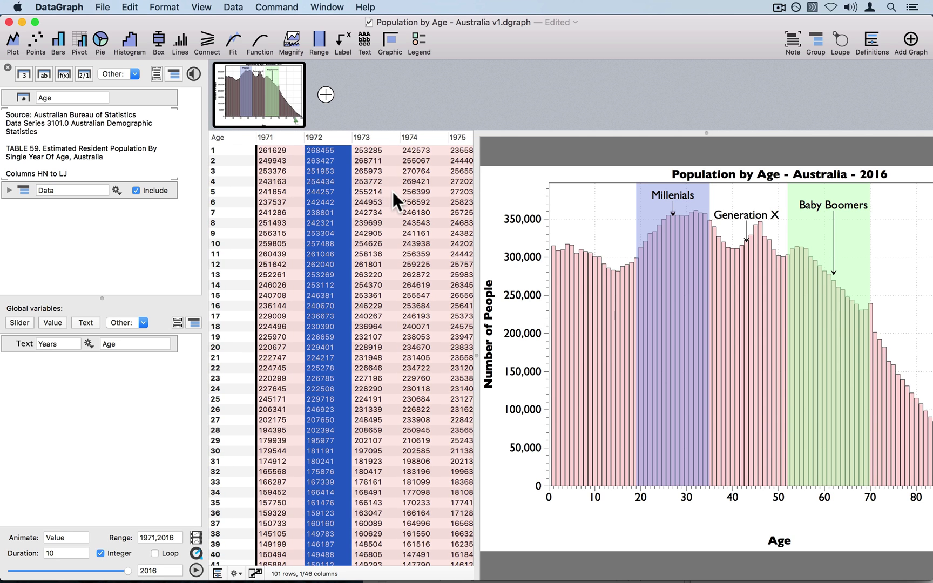
{"action": "scroll", "coordinate": [393, 191], "scroll_direction": "right", "scroll_amount": 15}
{"action": "scroll", "coordinate": [393, 191], "scroll_direction": "right", "scroll_amount": 18}
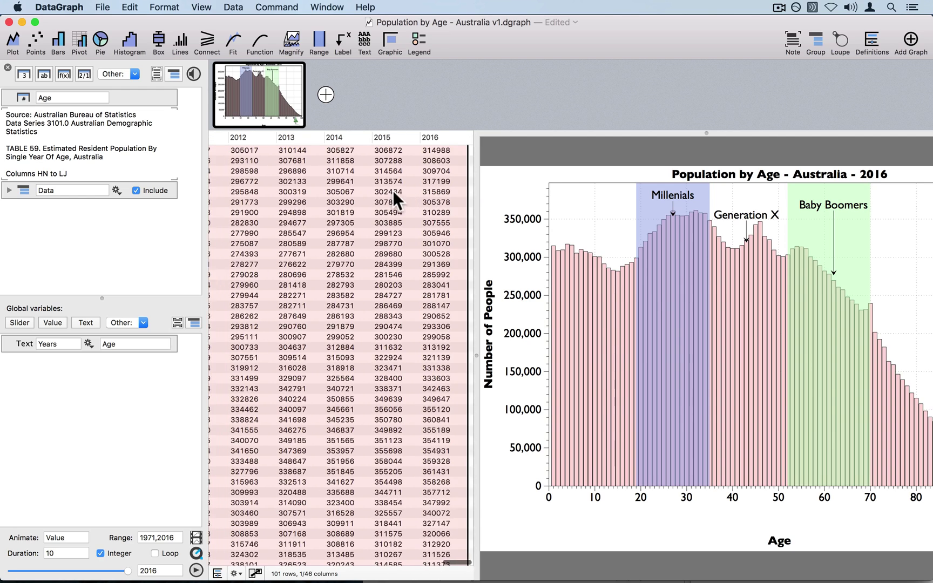
{"action": "left_click", "coordinate": [440, 132]}
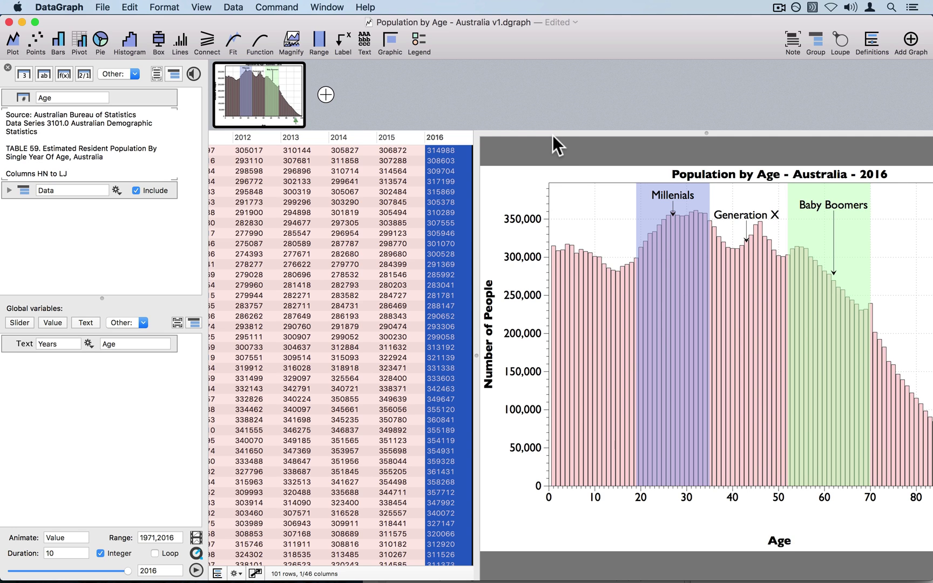
Step: Show the X Bars plot settings above the chart, keeping 2016 as the plotted Value column
{"action": "left_click_drag", "start_coordinate": [553, 133], "coordinate": [578, 255]}
{"action": "left_click", "coordinate": [510, 169]}
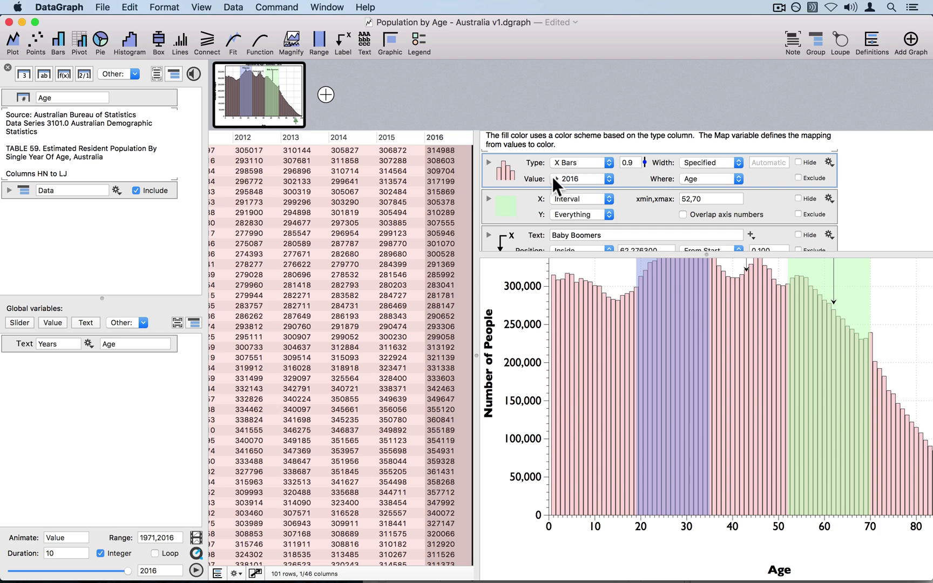
{"action": "left_click", "coordinate": [570, 177]}
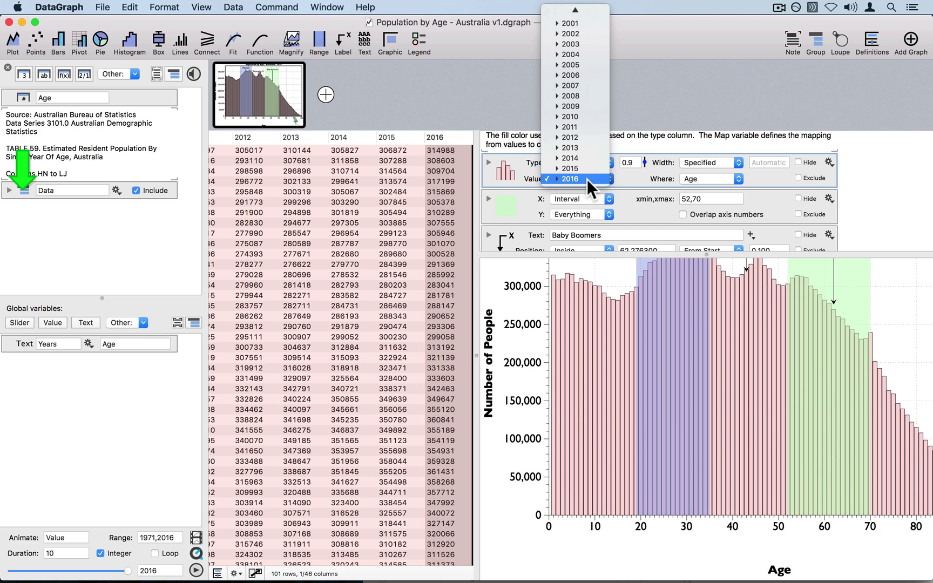
{"action": "left_click", "coordinate": [571, 176]}
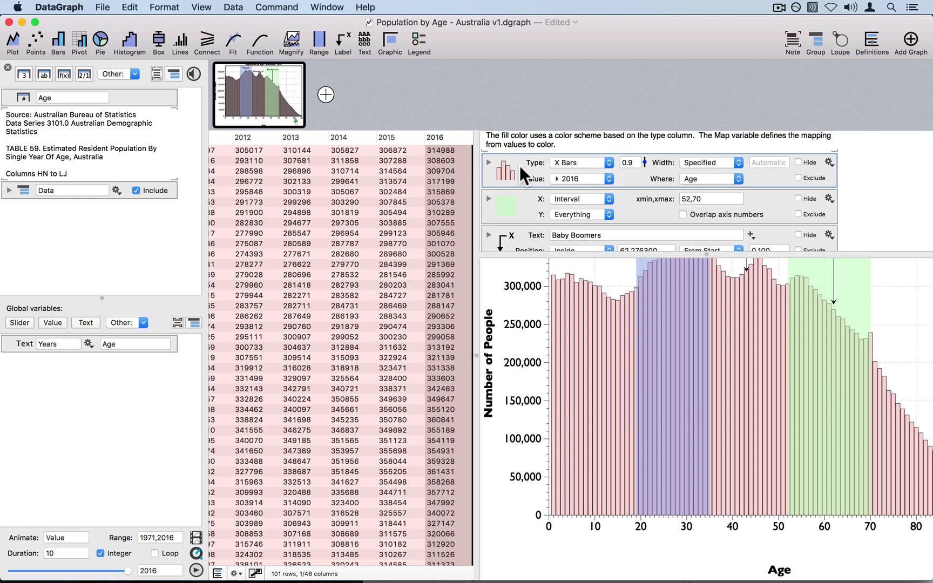
Step: Widen the data table to show more year columns
{"action": "left_click", "coordinate": [458, 162]}
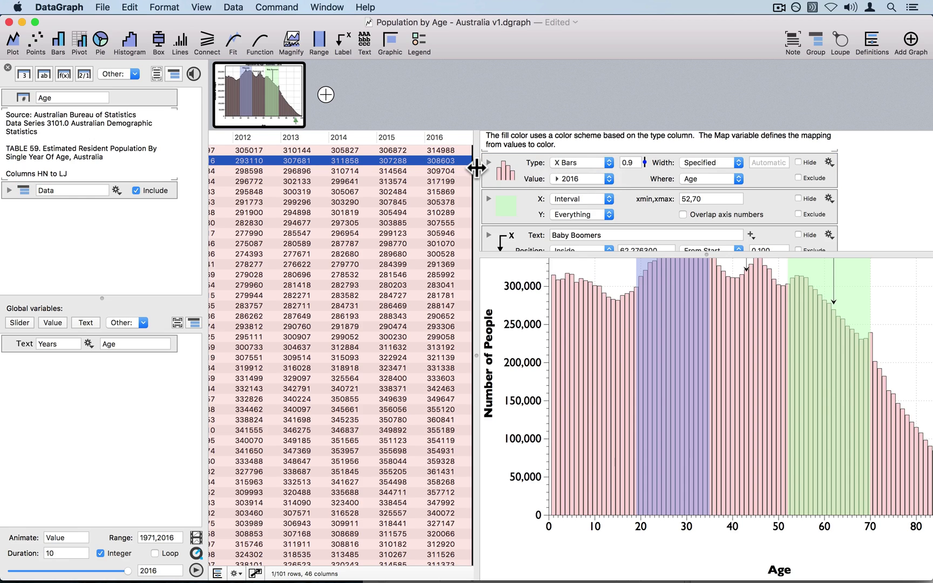
{"action": "left_click_drag", "start_coordinate": [476, 169], "coordinate": [672, 198]}
{"action": "scroll", "coordinate": [364, 264], "scroll_direction": "left", "scroll_amount": 15}
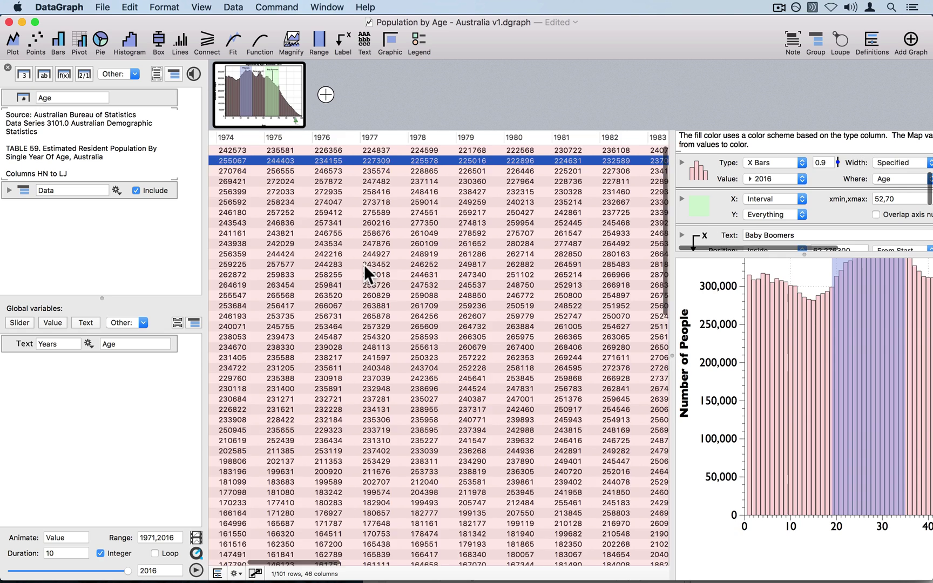
{"action": "scroll", "coordinate": [364, 265], "scroll_direction": "left", "scroll_amount": 5}
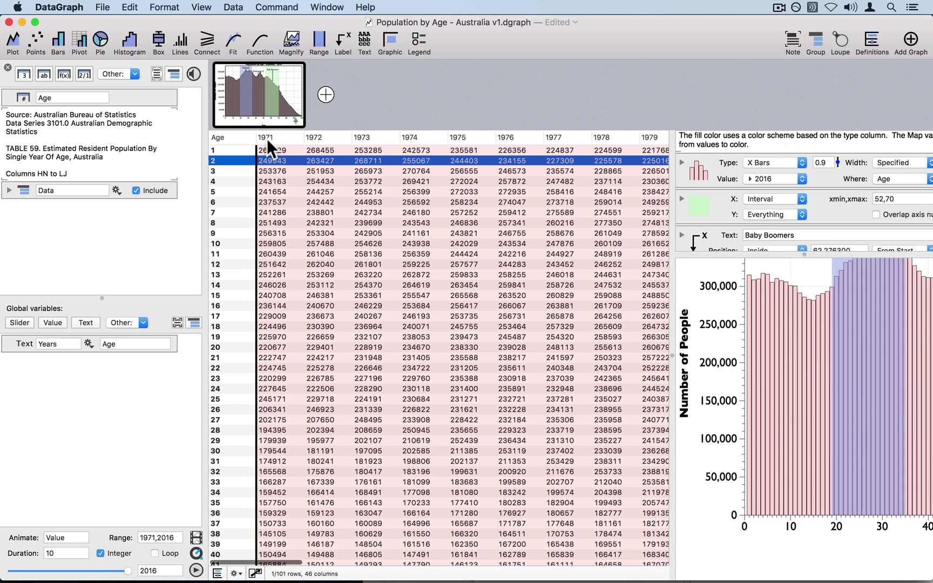
Step: Select the 1971 column, then every column of the population table with Cmd+A
{"action": "left_click", "coordinate": [266, 138]}
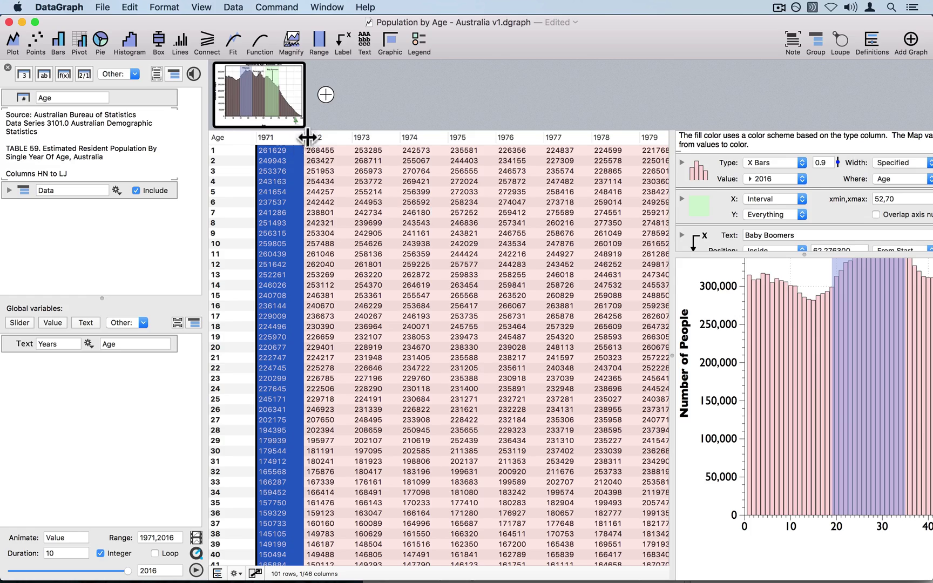
{"action": "scroll", "coordinate": [487, 174], "scroll_direction": "right", "scroll_amount": 15}
{"action": "scroll", "coordinate": [522, 169], "scroll_direction": "right", "scroll_amount": 10}
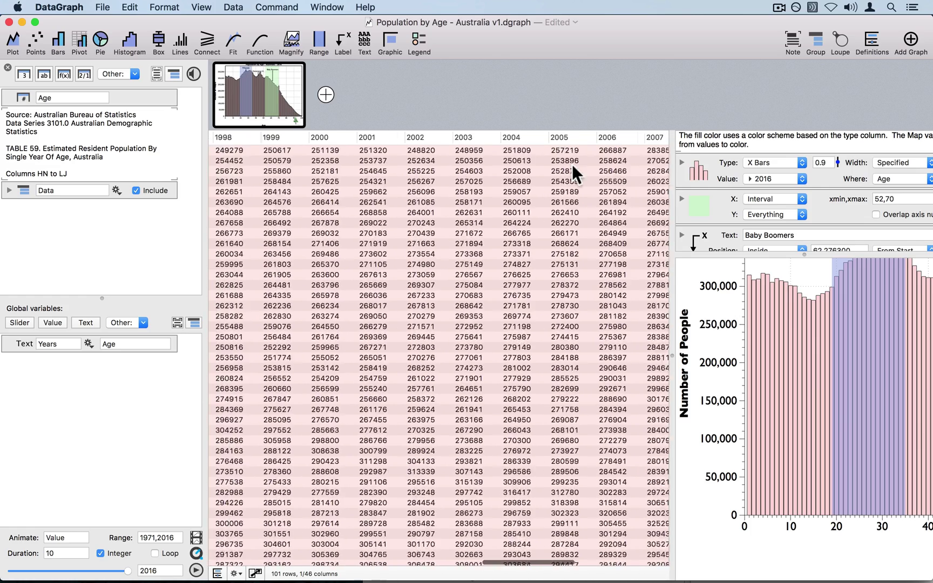
{"action": "scroll", "coordinate": [646, 143], "scroll_direction": "right", "scroll_amount": 3}
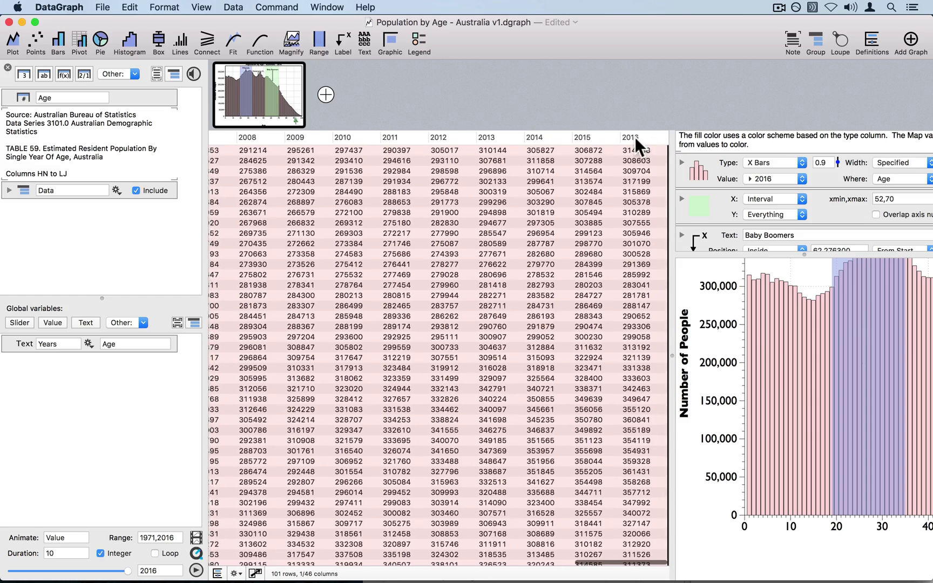
{"action": "key", "text": "super+a"}
{"action": "scroll", "coordinate": [453, 214], "scroll_direction": "left", "scroll_amount": 20}
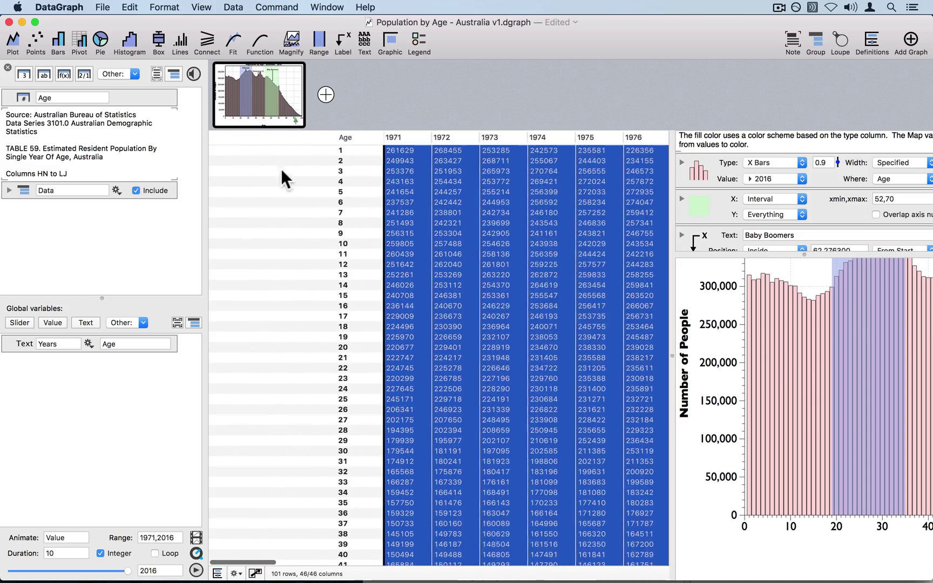
{"action": "left_click", "coordinate": [234, 8]}
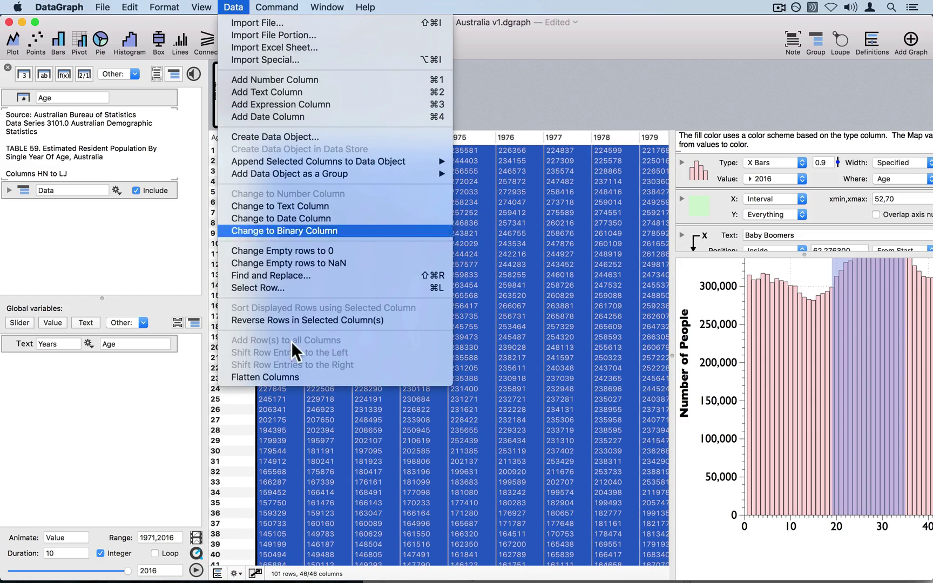
{"action": "left_click", "coordinate": [286, 378]}
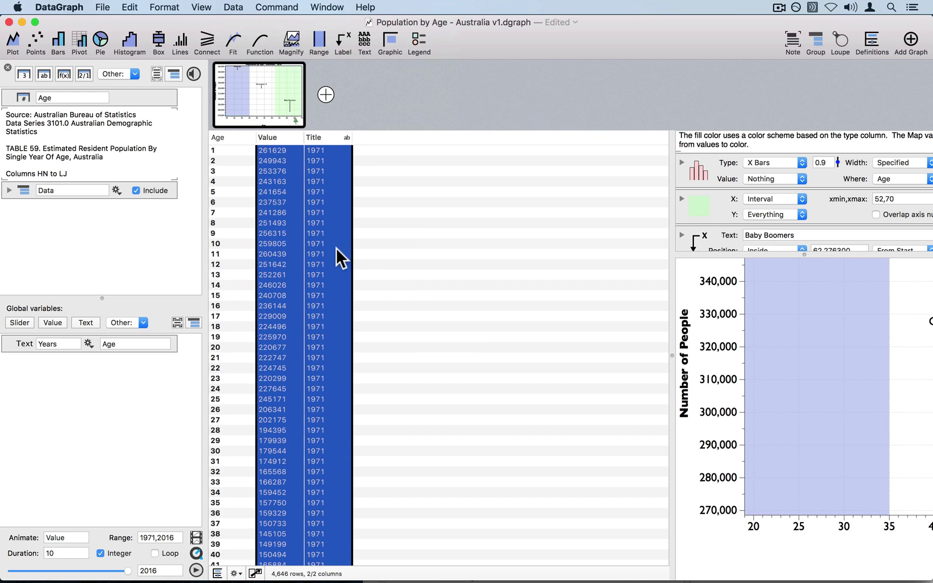
{"action": "scroll", "coordinate": [316, 332], "scroll_direction": "down", "scroll_amount": 20}
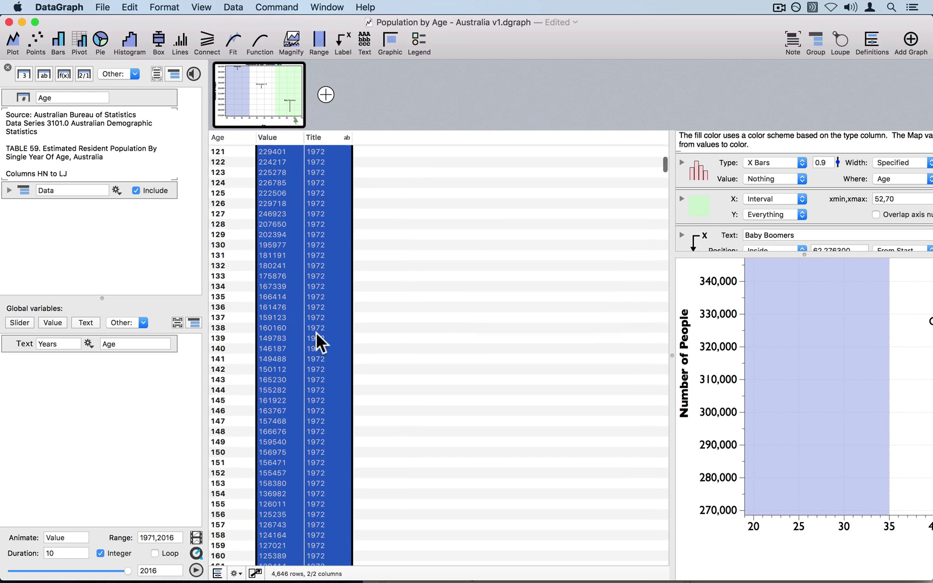
{"action": "scroll", "coordinate": [316, 333], "scroll_direction": "down", "scroll_amount": 20}
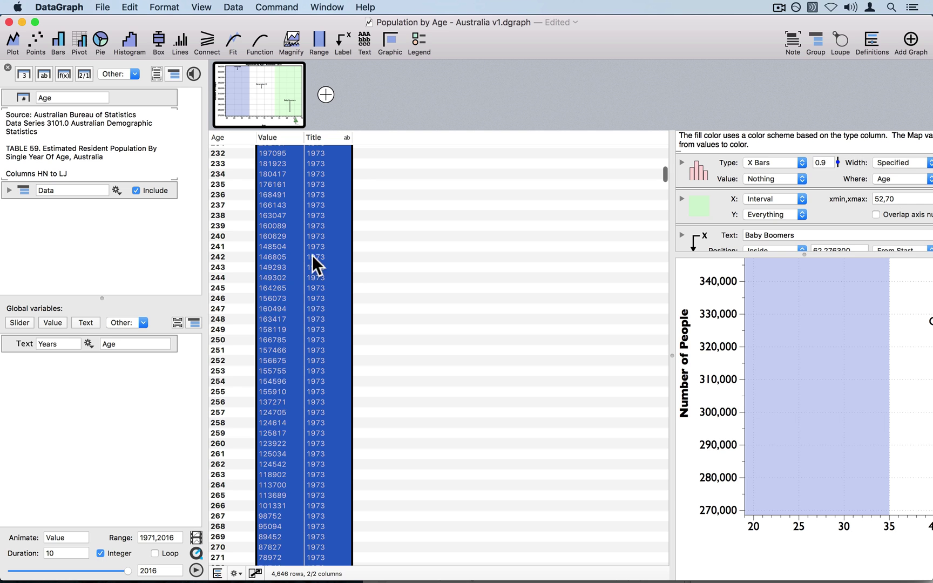
{"action": "scroll", "coordinate": [310, 254], "scroll_direction": "down", "scroll_amount": 12}
{"action": "key", "text": "Home"}
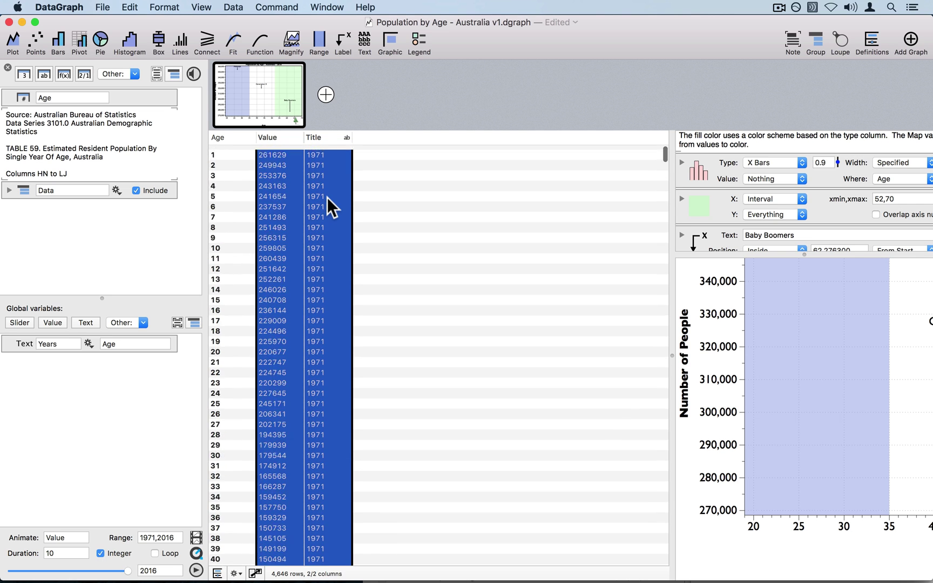
{"action": "left_click", "coordinate": [314, 134]}
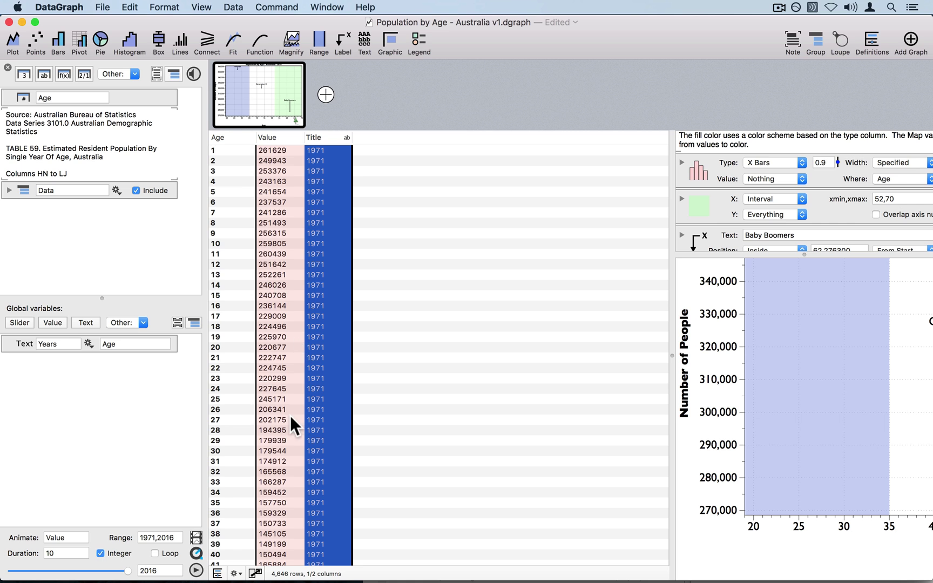
{"action": "scroll", "coordinate": [290, 416], "scroll_direction": "down", "scroll_amount": 10}
{"action": "scroll", "coordinate": [290, 416], "scroll_direction": "down", "scroll_amount": 6}
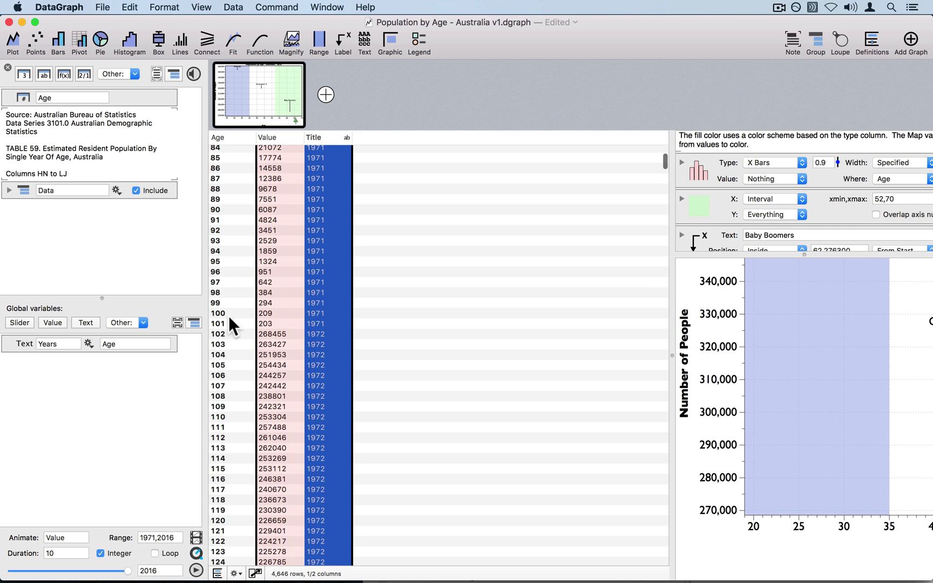
{"action": "left_click", "coordinate": [232, 314]}
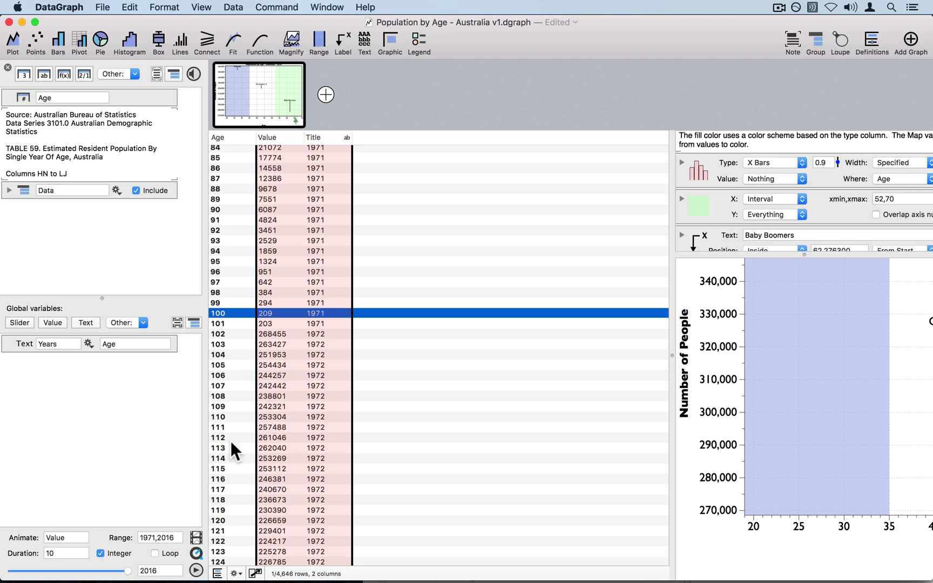
{"action": "left_click", "coordinate": [222, 137]}
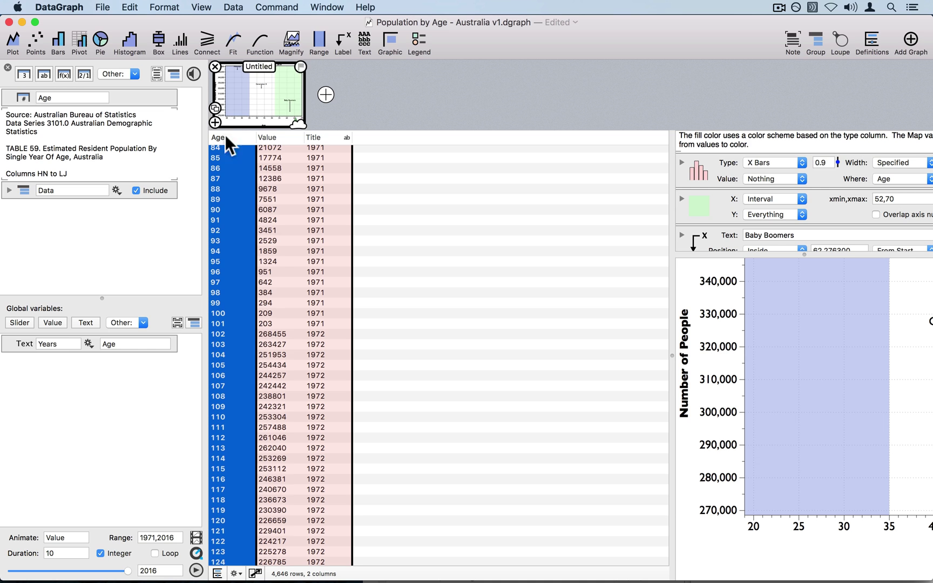
{"action": "scroll", "coordinate": [238, 223], "scroll_direction": "up", "scroll_amount": 15}
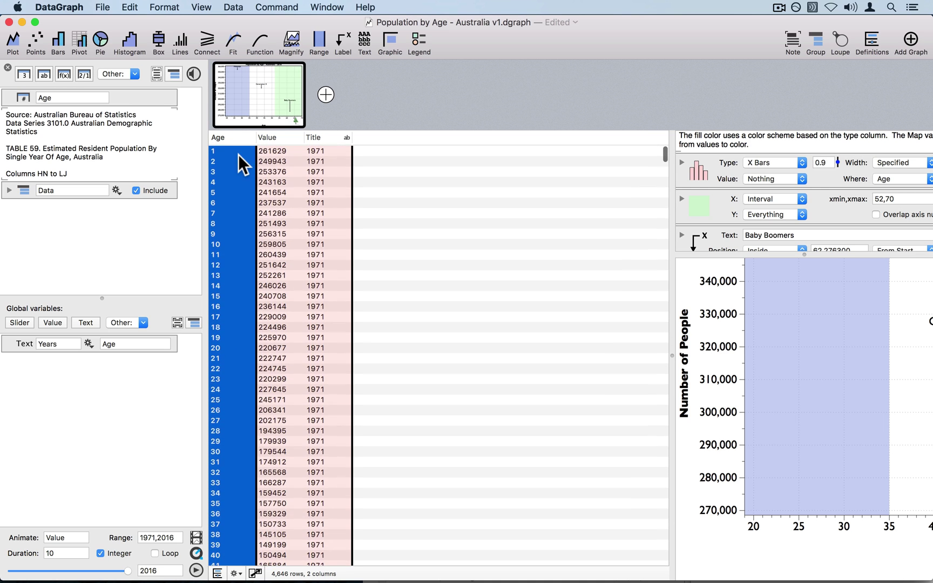
{"action": "left_click", "coordinate": [276, 152]}
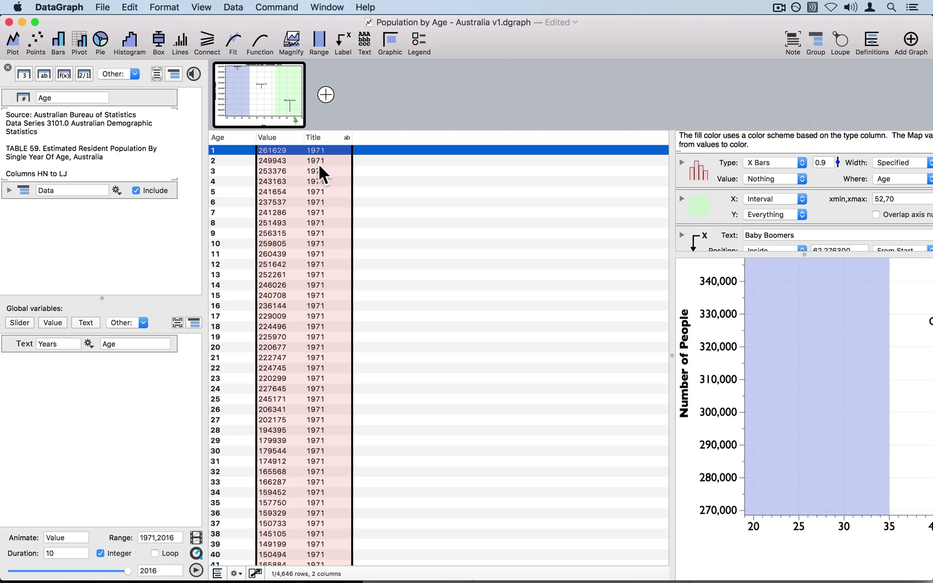
{"action": "left_click", "coordinate": [499, 254]}
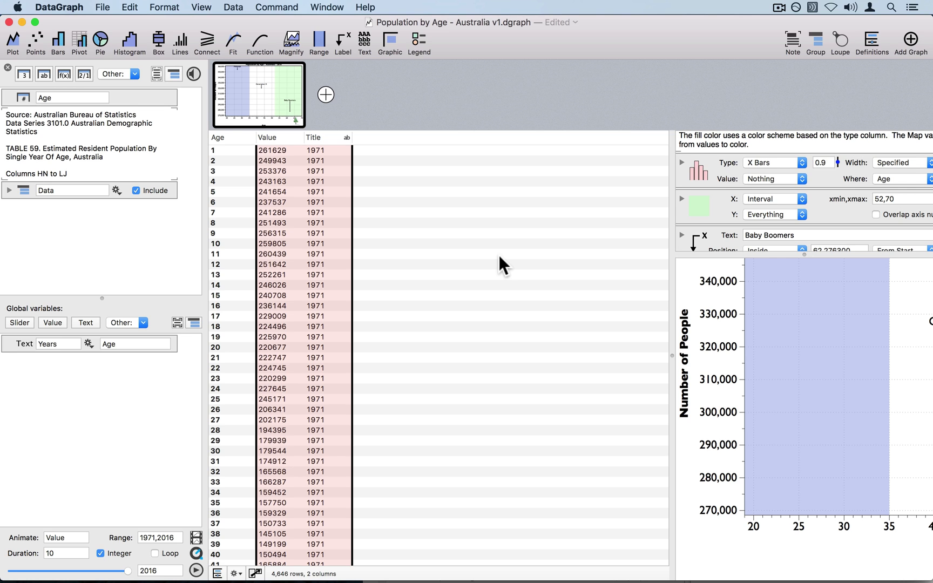
Step: Undo back to the wide 101-row, year-per-column table and select the Age column
{"action": "key", "text": "super+z"}
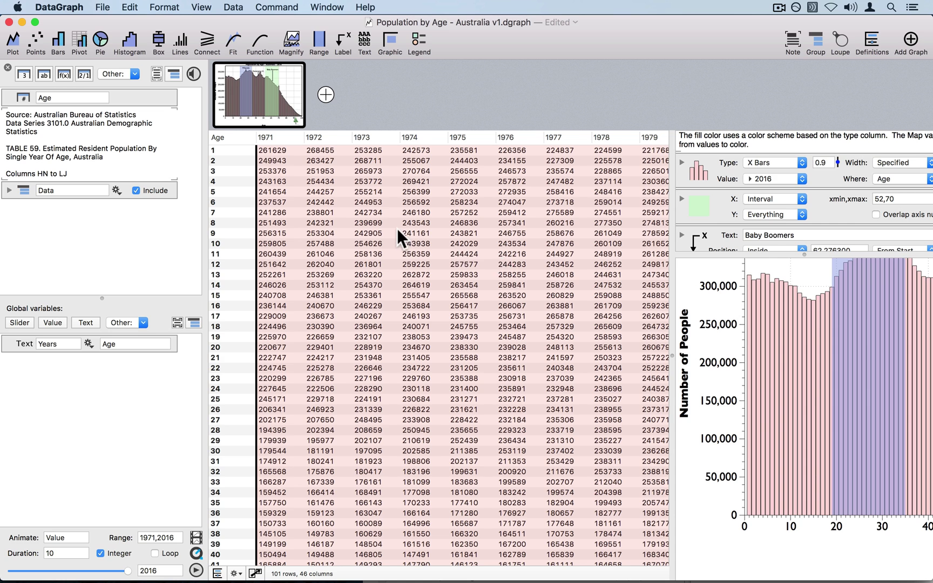
{"action": "scroll", "coordinate": [396, 229], "scroll_direction": "down", "scroll_amount": 1}
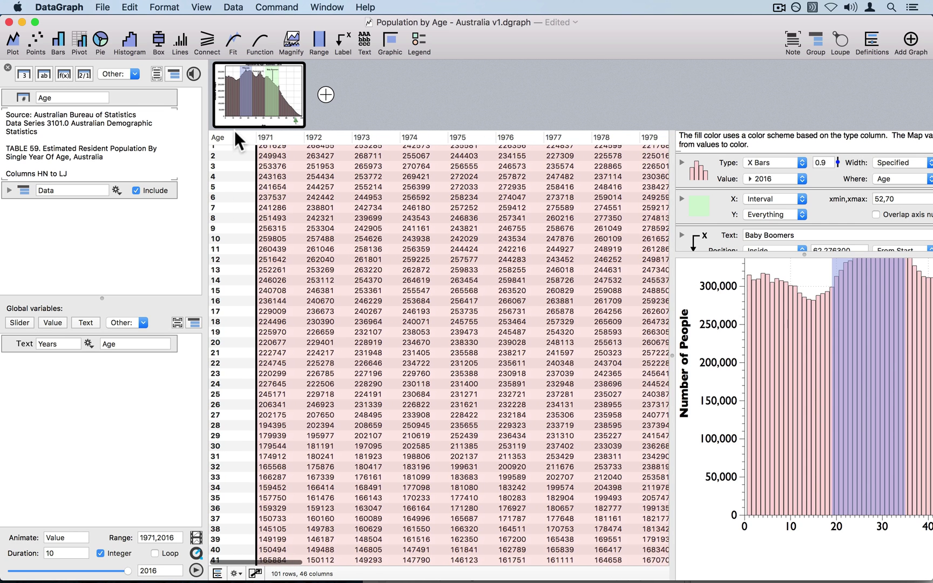
{"action": "left_click", "coordinate": [232, 139]}
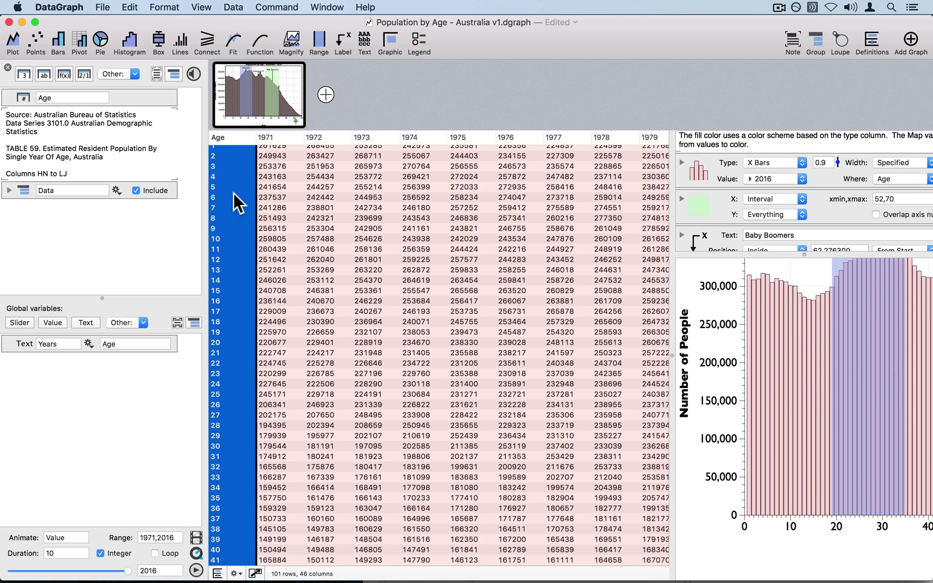
{"action": "scroll", "coordinate": [235, 197], "scroll_direction": "up", "scroll_amount": 1}
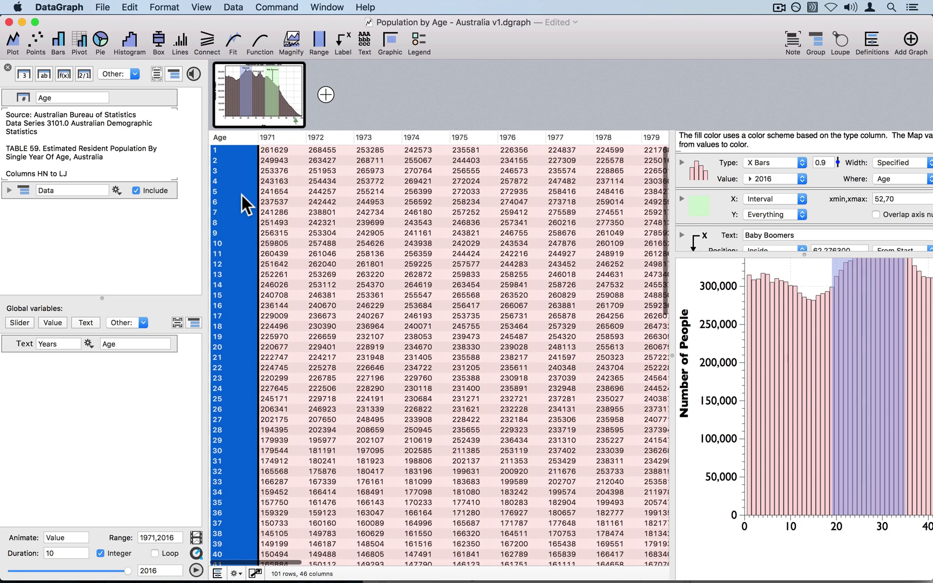
{"action": "scroll", "coordinate": [241, 195], "scroll_direction": "right", "scroll_amount": 1}
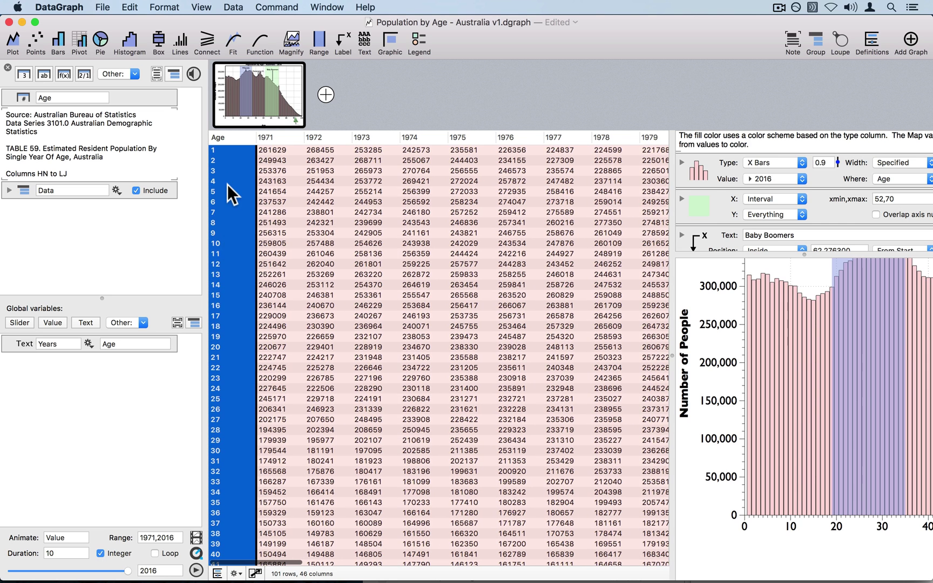
Step: Change the Age column's name to # in the column name field
{"action": "double_click", "coordinate": [61, 98]}
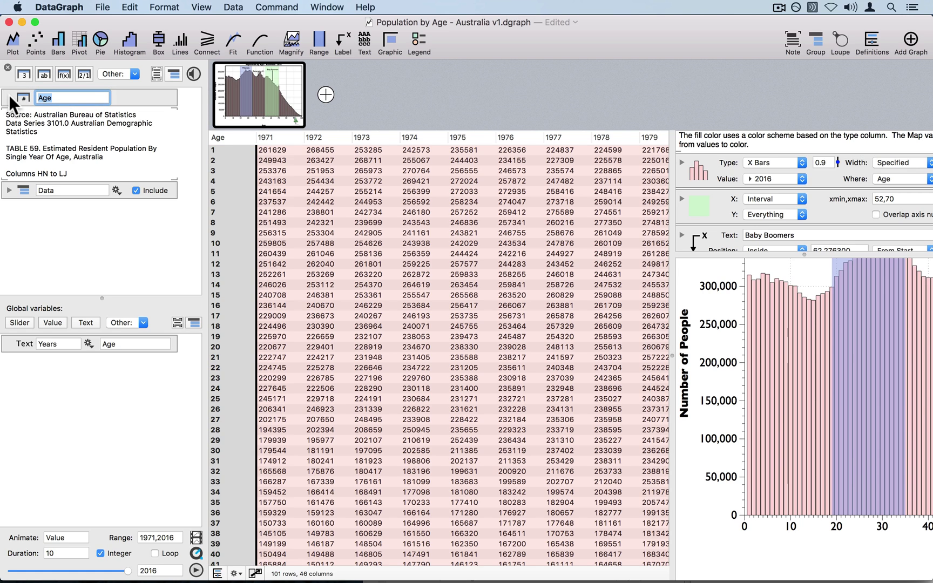
{"action": "type", "text": "#"}
{"action": "key", "text": "Return"}
{"action": "left_click", "coordinate": [131, 92]}
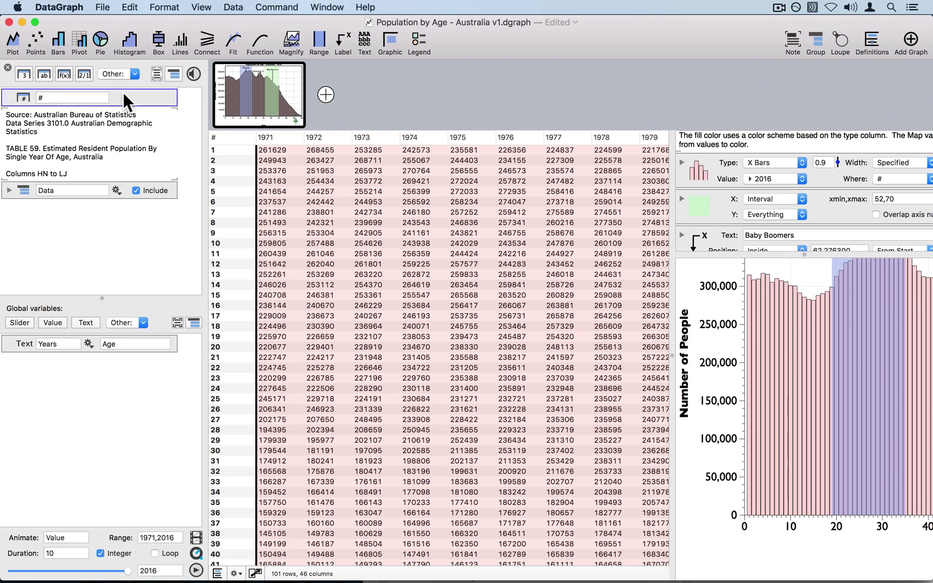
{"action": "left_click", "coordinate": [53, 97]}
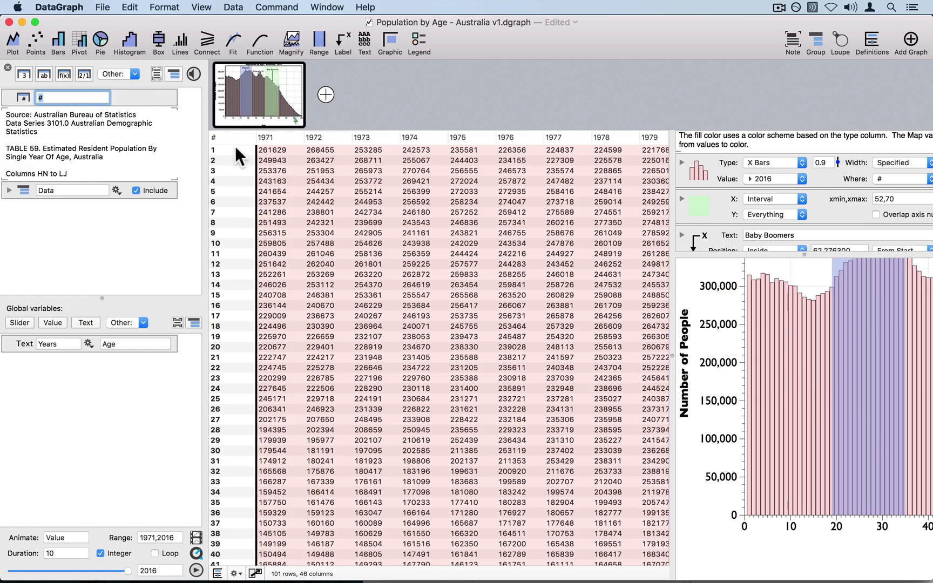
{"action": "scroll", "coordinate": [231, 296], "scroll_direction": "down", "scroll_amount": 15}
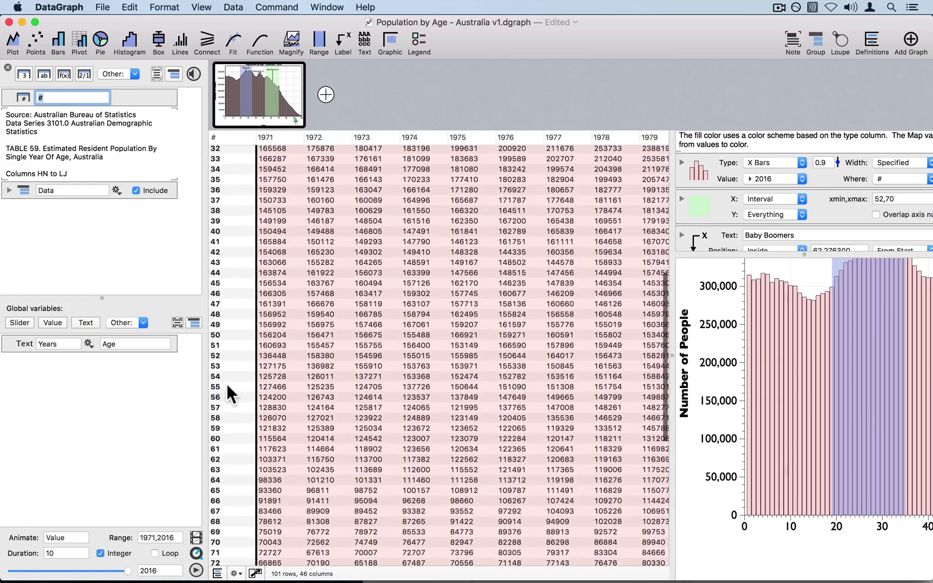
{"action": "scroll", "coordinate": [223, 428], "scroll_direction": "down", "scroll_amount": 3}
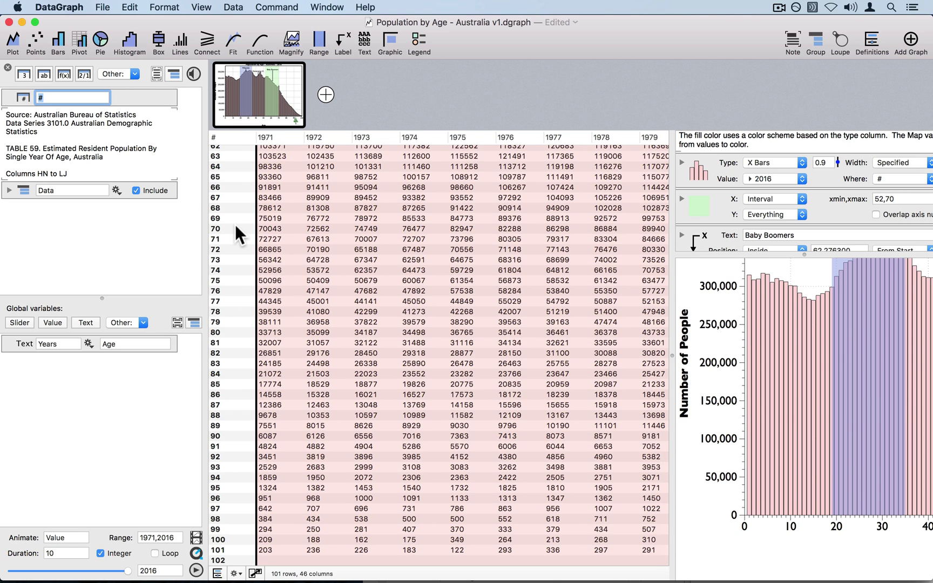
{"action": "scroll", "coordinate": [232, 169], "scroll_direction": "up", "scroll_amount": 12}
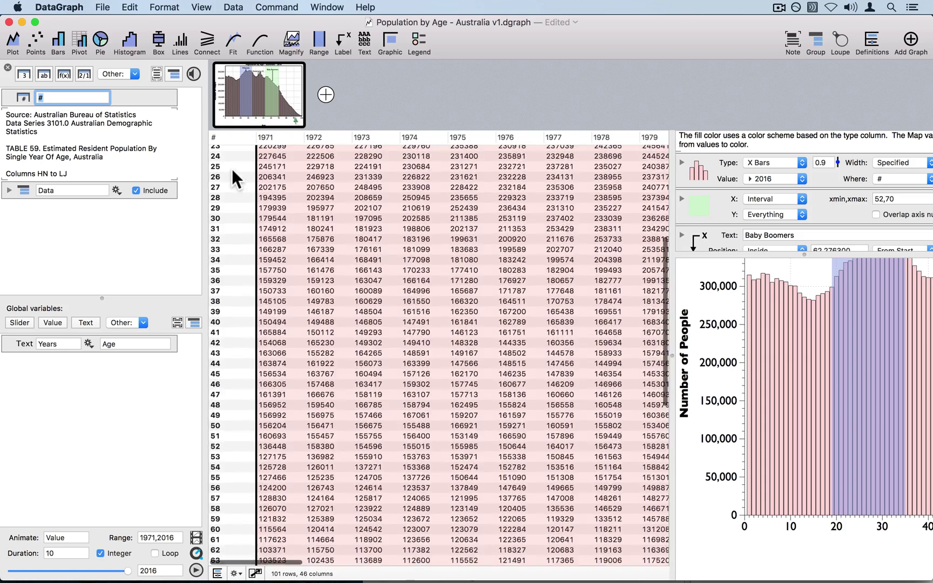
{"action": "scroll", "coordinate": [235, 252], "scroll_direction": "up", "scroll_amount": 5}
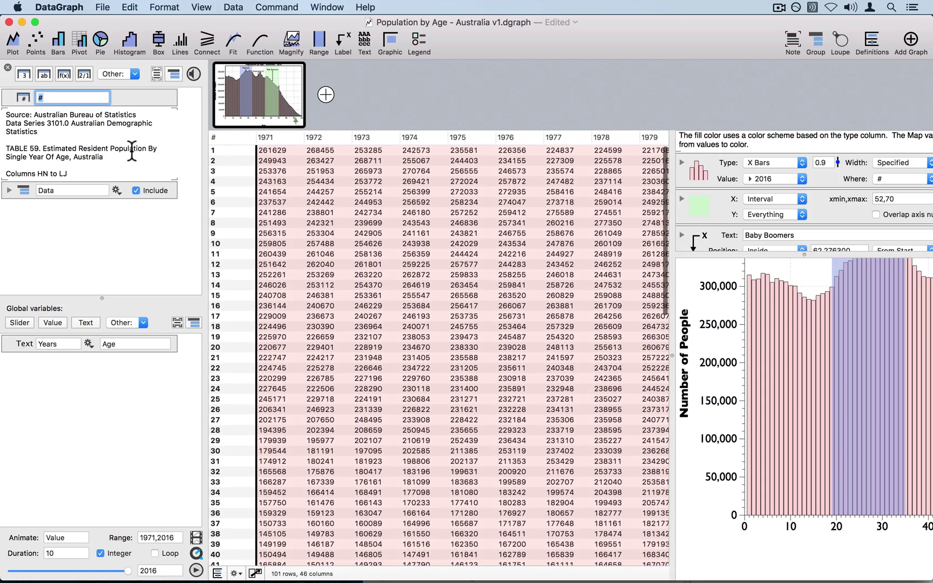
Step: Add a new empty number column and move it ahead of 1971 in the Data group
{"action": "left_click", "coordinate": [8, 191]}
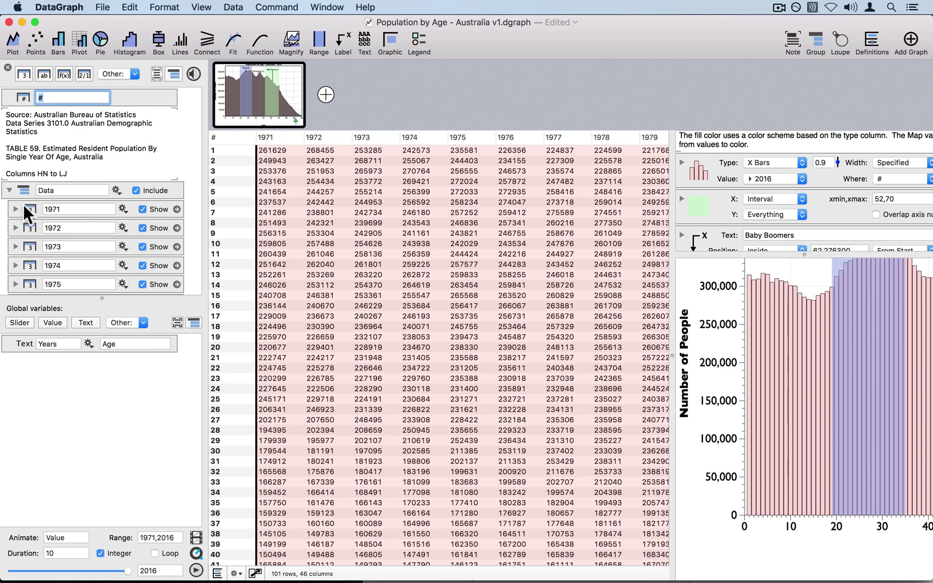
{"action": "left_click", "coordinate": [24, 204]}
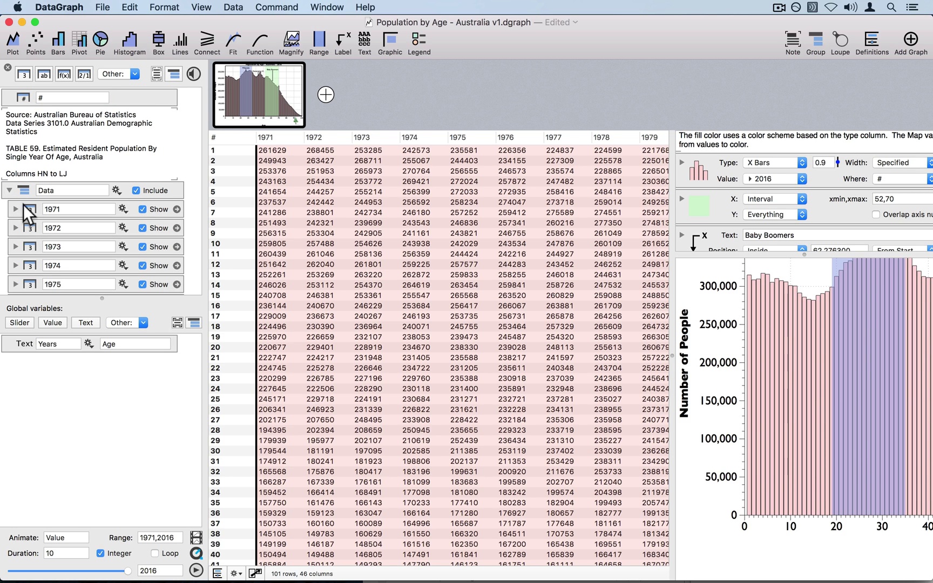
{"action": "left_click", "coordinate": [25, 70]}
{"action": "left_click_drag", "start_coordinate": [31, 229], "coordinate": [29, 200]}
Step: Name the new column Age and enter the first ages (0, 1, 2) in its top cells
{"action": "left_click", "coordinate": [277, 136]}
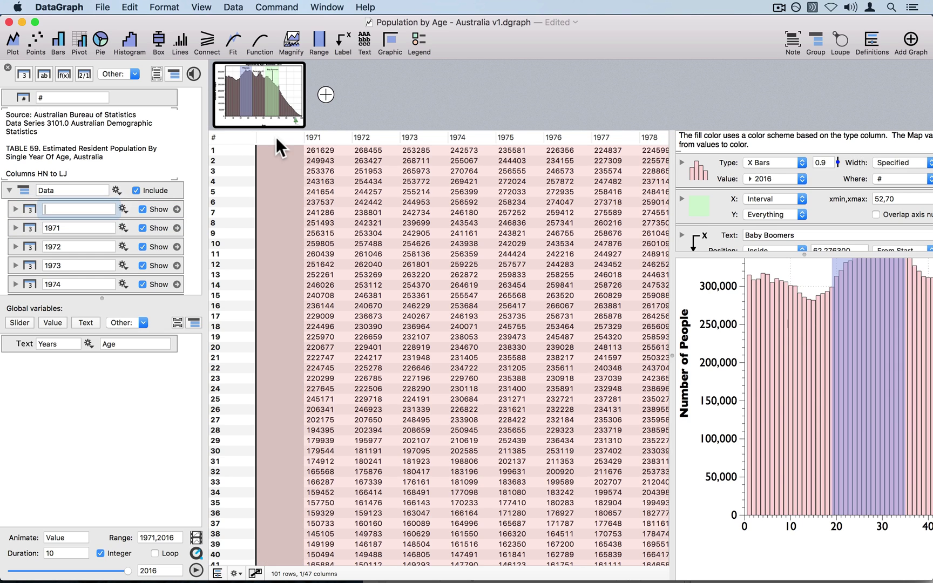
{"action": "type", "text": "Age"}
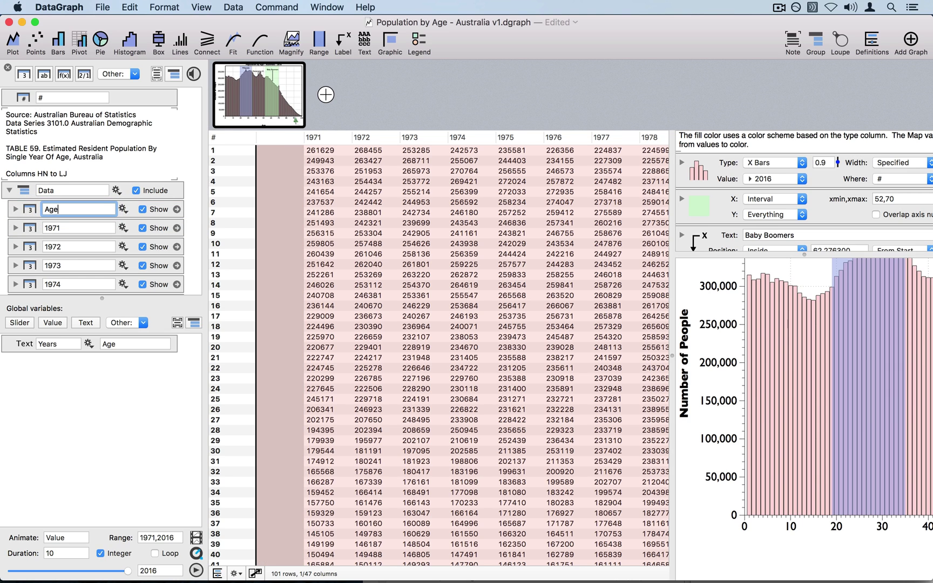
{"action": "key", "text": "Tab"}
{"action": "left_click", "coordinate": [264, 150]}
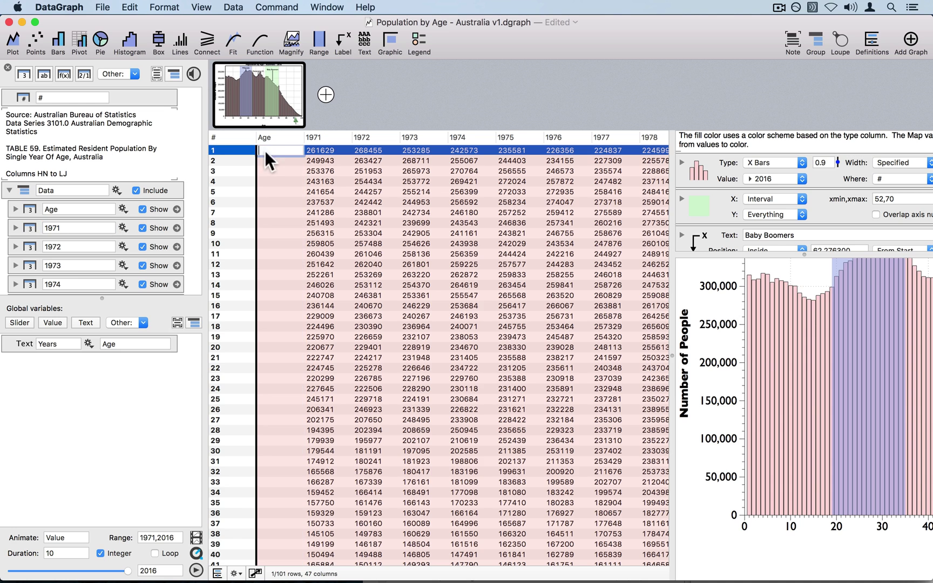
{"action": "type", "text": "0"}
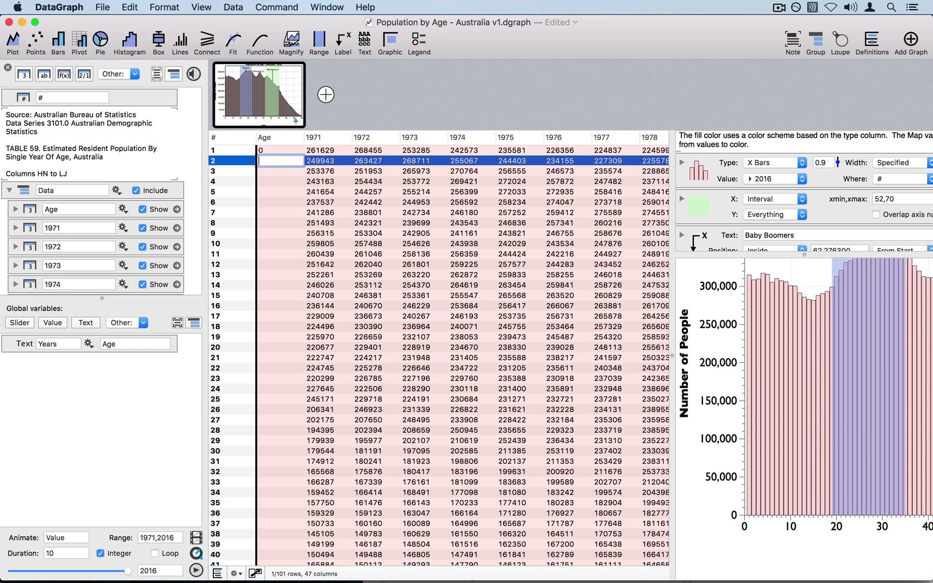
{"action": "key", "text": "Return"}
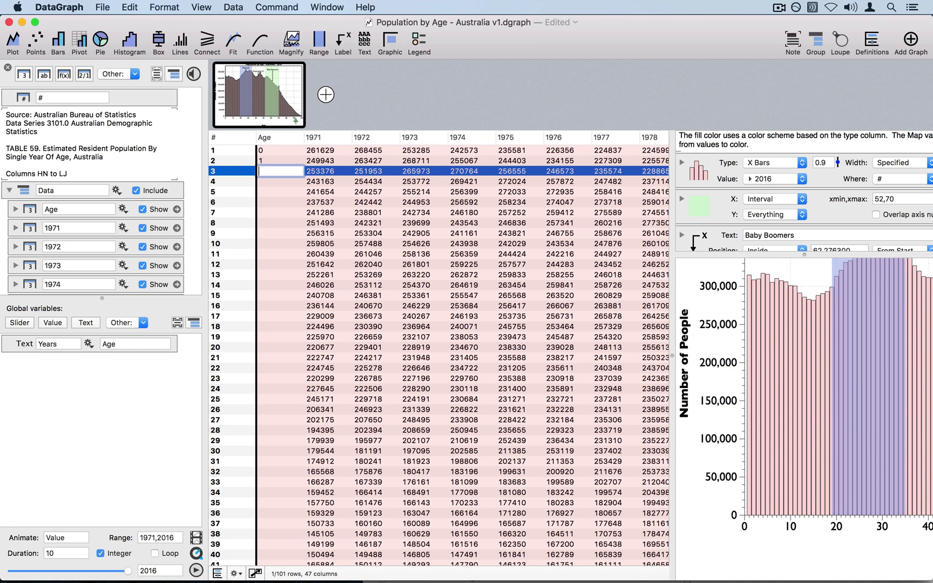
{"action": "type", "text": "2"}
{"action": "key", "text": "Return"}
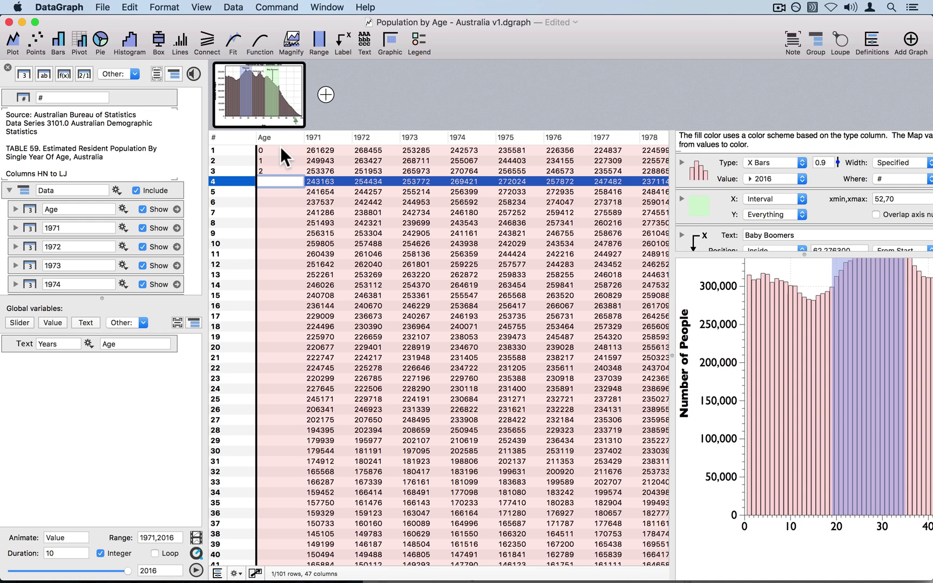
Step: Fill the Age column with the sequence 0, 1, 2 onward down all rows
{"action": "left_click", "coordinate": [280, 147]}
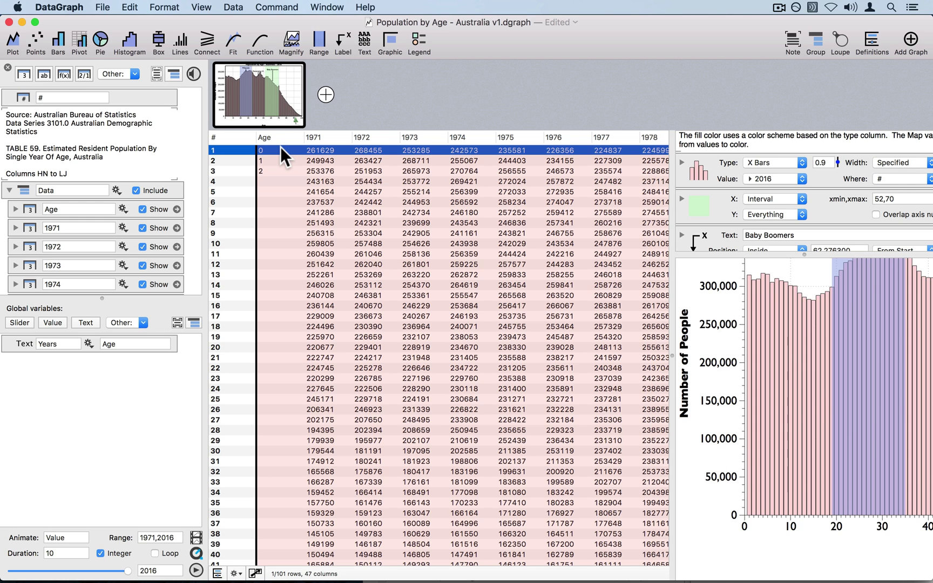
{"action": "key", "text": "super+a"}
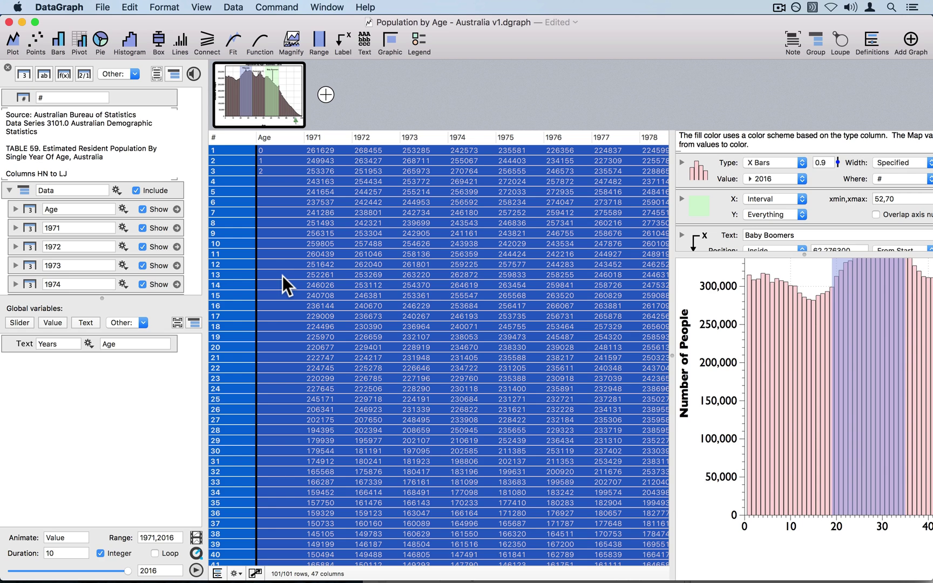
{"action": "left_click", "coordinate": [278, 135]}
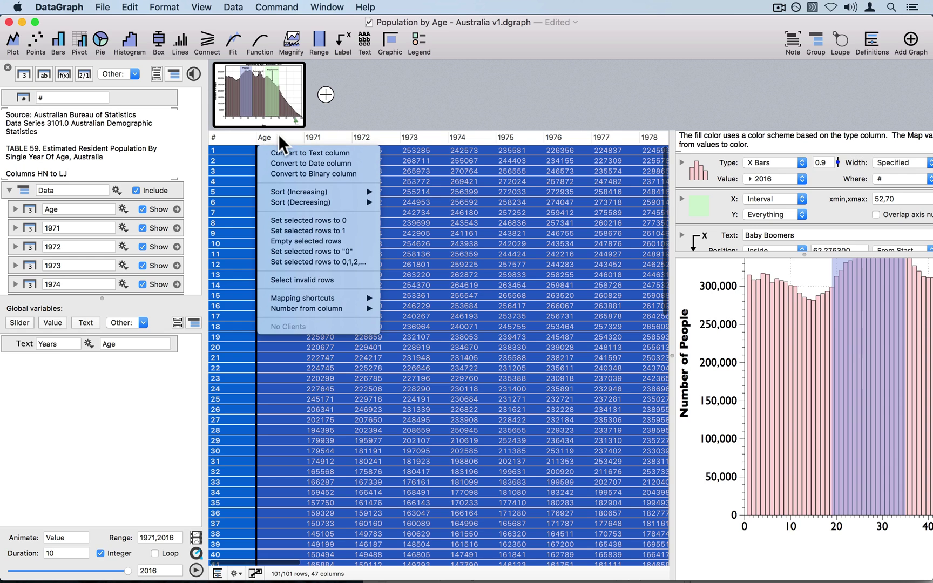
{"action": "left_click", "coordinate": [331, 262]}
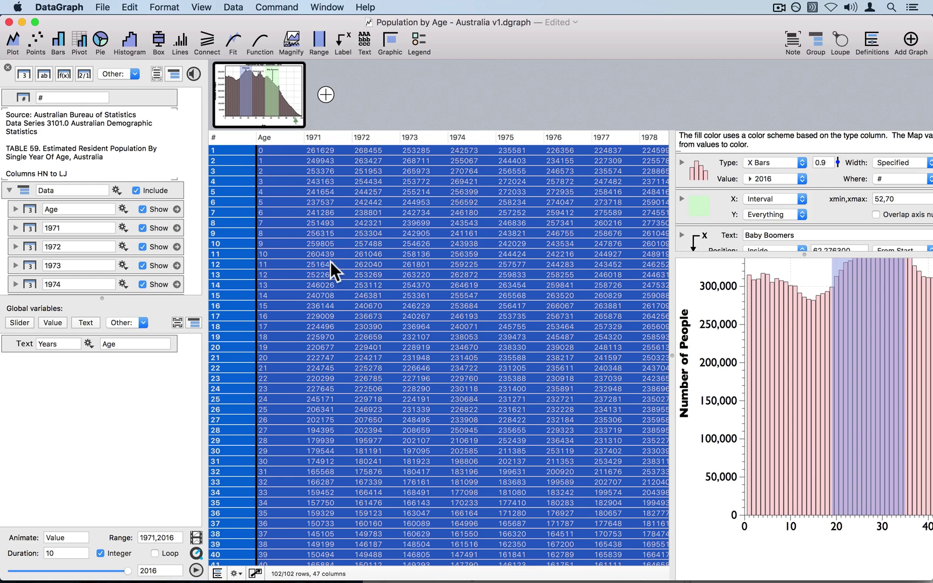
{"action": "left_click", "coordinate": [282, 189]}
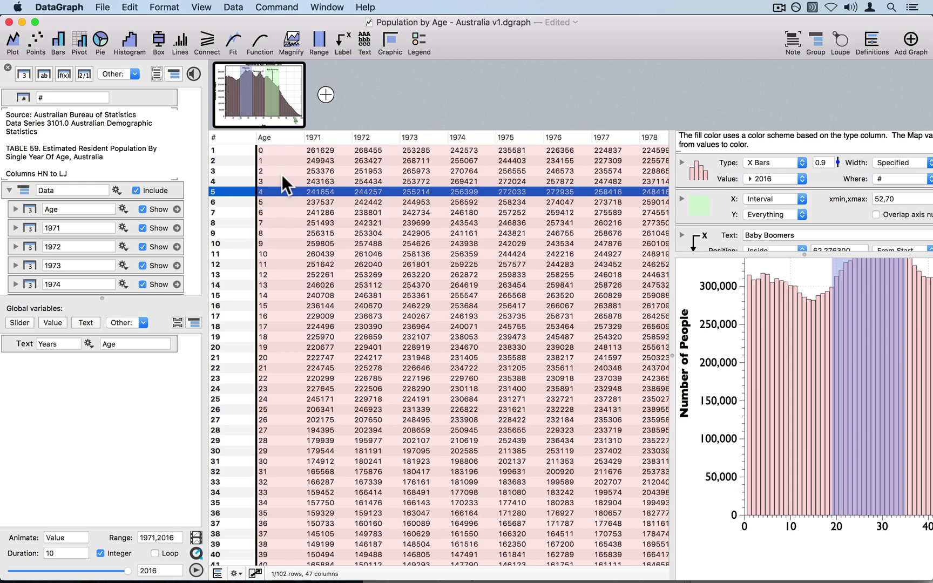
Step: Delete the stray last row labelled 101 so the Age column ends at 100
{"action": "left_click", "coordinate": [277, 133]}
{"action": "scroll", "coordinate": [274, 284], "scroll_direction": "down", "scroll_amount": 20}
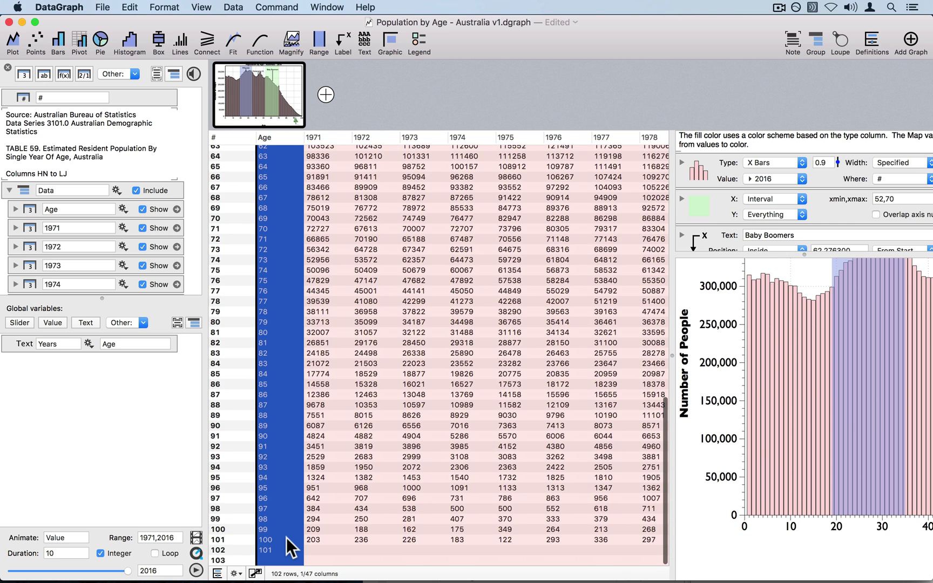
{"action": "left_click", "coordinate": [280, 547]}
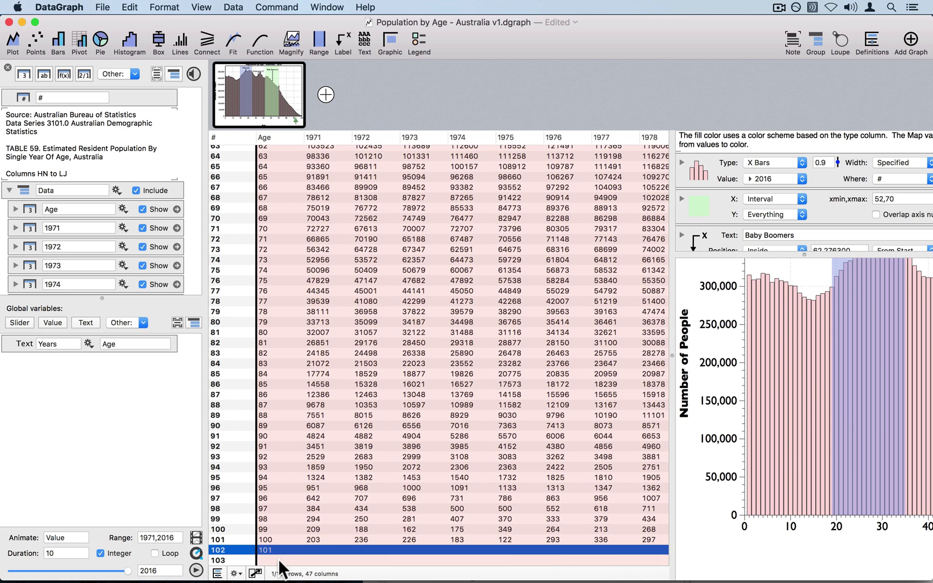
{"action": "key", "text": "BackSpace"}
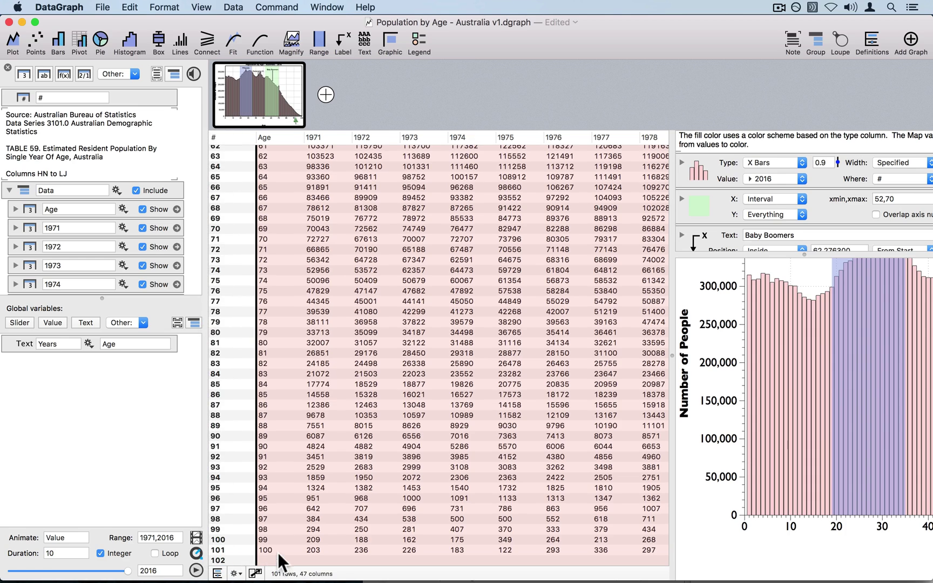
{"action": "left_click", "coordinate": [275, 550]}
{"action": "scroll", "coordinate": [275, 441], "scroll_direction": "up", "scroll_amount": 20}
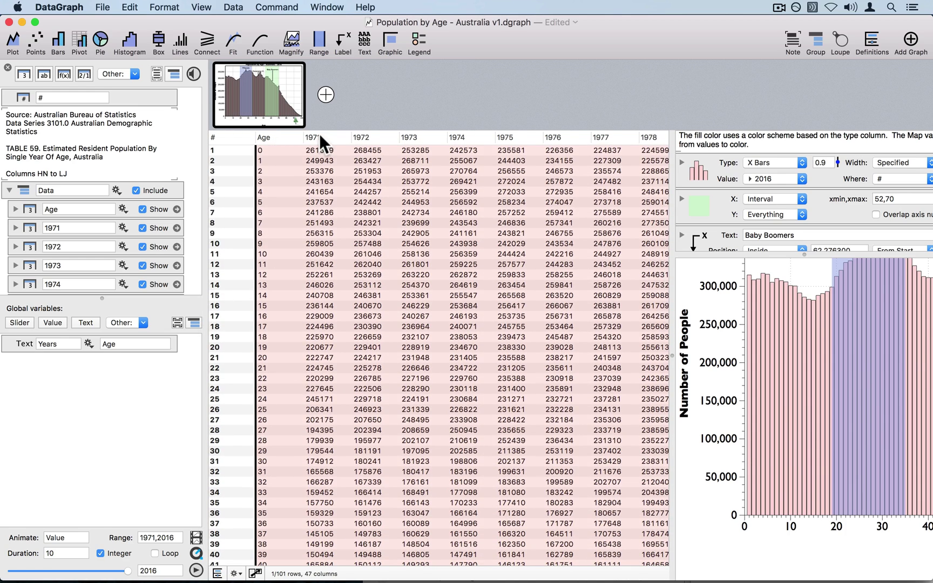
{"action": "left_click", "coordinate": [319, 134]}
{"action": "scroll", "coordinate": [563, 223], "scroll_direction": "right", "scroll_amount": 20}
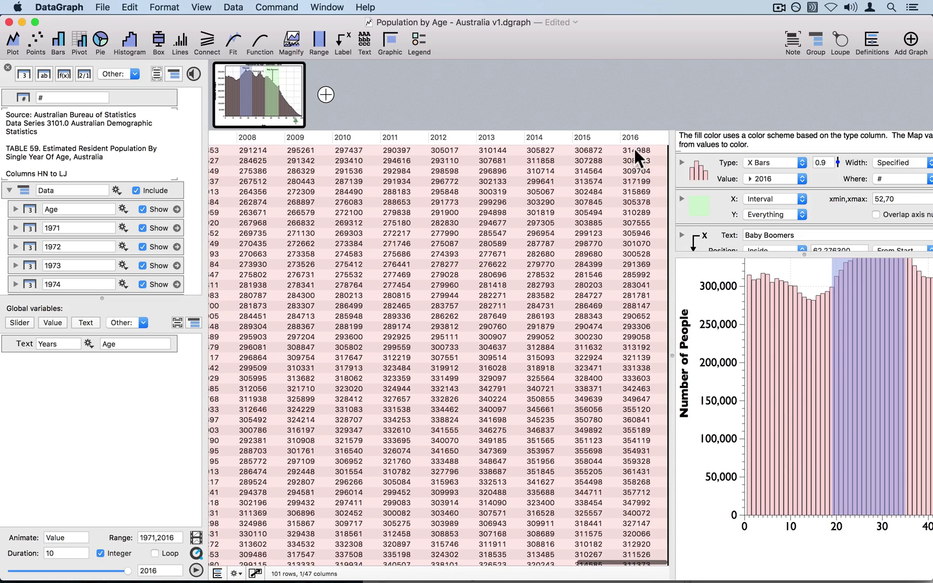
Step: Select the 1971 through 2016 columns and flatten them into a single Value column
{"action": "left_click", "coordinate": [637, 135], "text": "shift"}
{"action": "scroll", "coordinate": [488, 246], "scroll_direction": "left", "scroll_amount": 20}
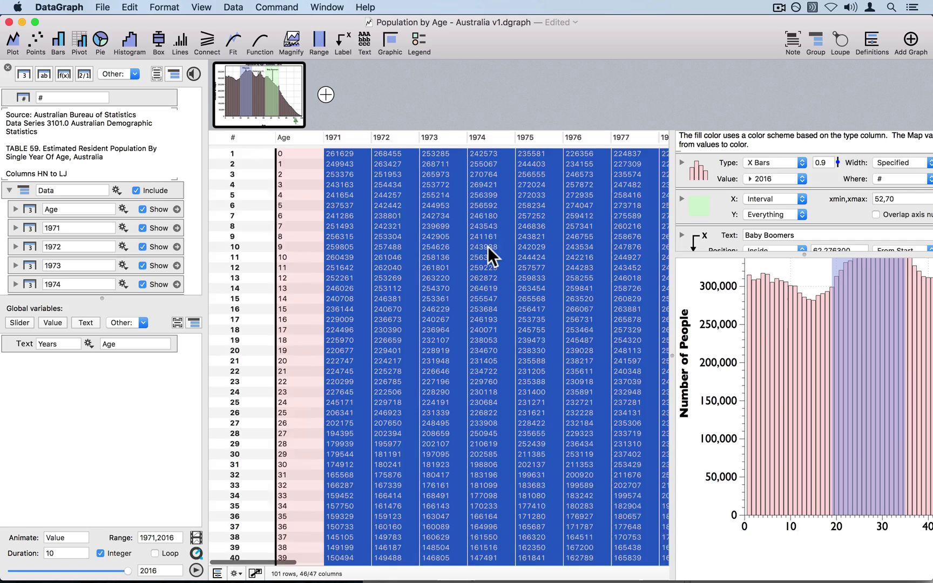
{"action": "scroll", "coordinate": [364, 249], "scroll_direction": "down", "scroll_amount": 3}
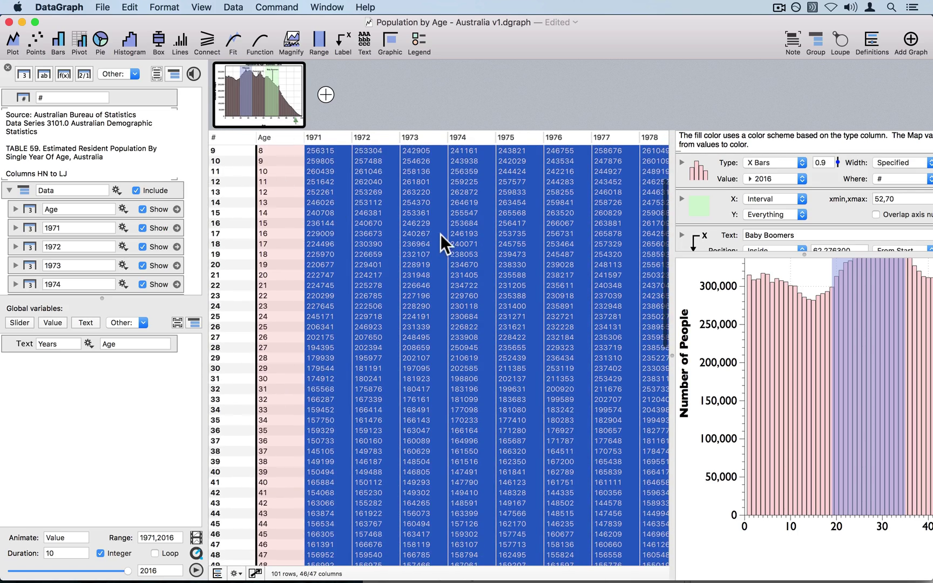
{"action": "scroll", "coordinate": [440, 234], "scroll_direction": "up", "scroll_amount": 3}
{"action": "left_click", "coordinate": [289, 5]}
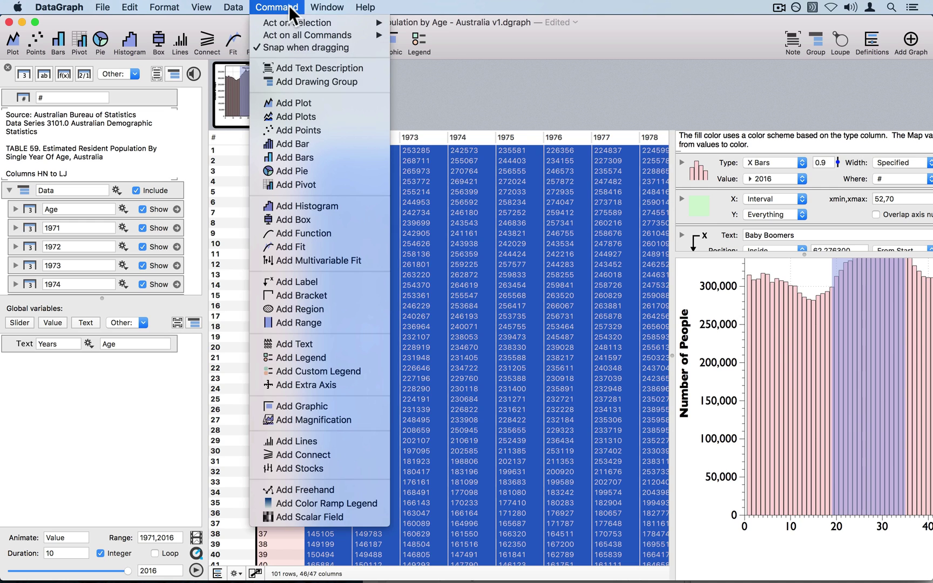
{"action": "mouse_move", "coordinate": [239, 5]}
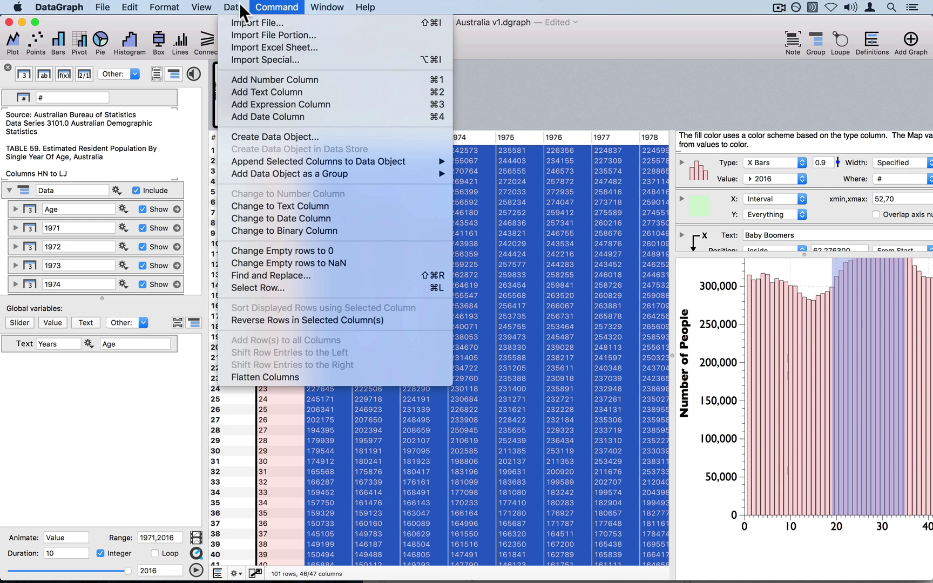
{"action": "left_click", "coordinate": [284, 377]}
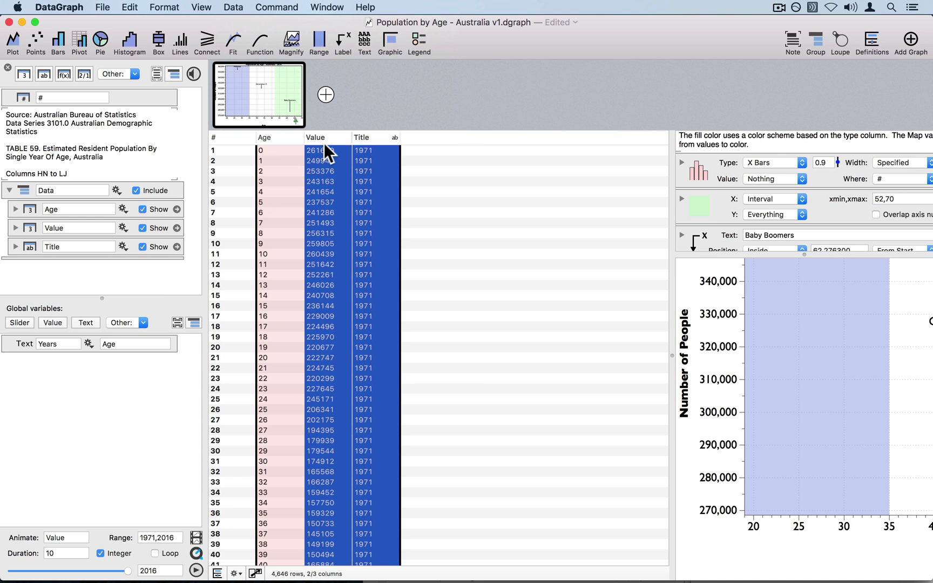
Step: Rename the flattened table's Title column to Year
{"action": "left_click", "coordinate": [320, 133]}
{"action": "scroll", "coordinate": [325, 263], "scroll_direction": "down", "scroll_amount": 20}
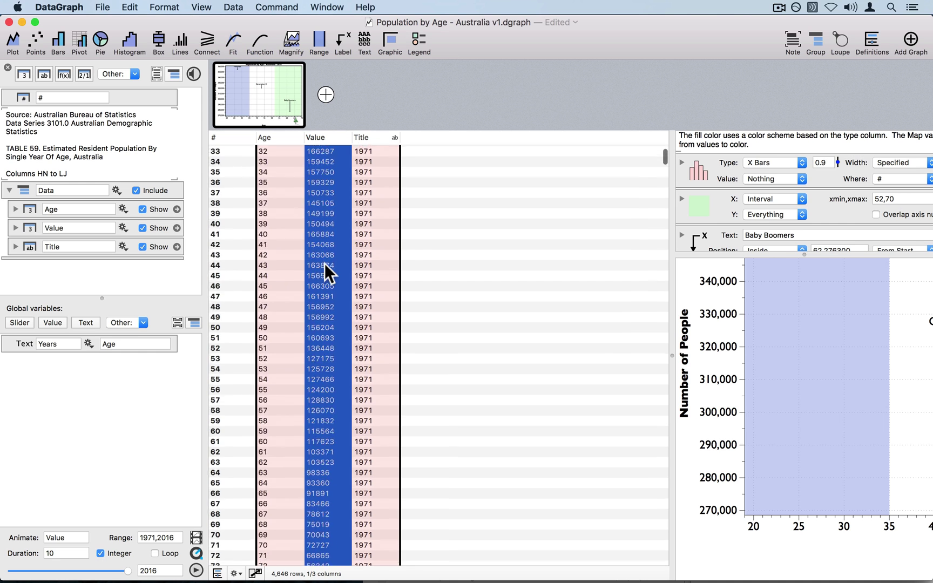
{"action": "scroll", "coordinate": [325, 264], "scroll_direction": "down", "scroll_amount": 4}
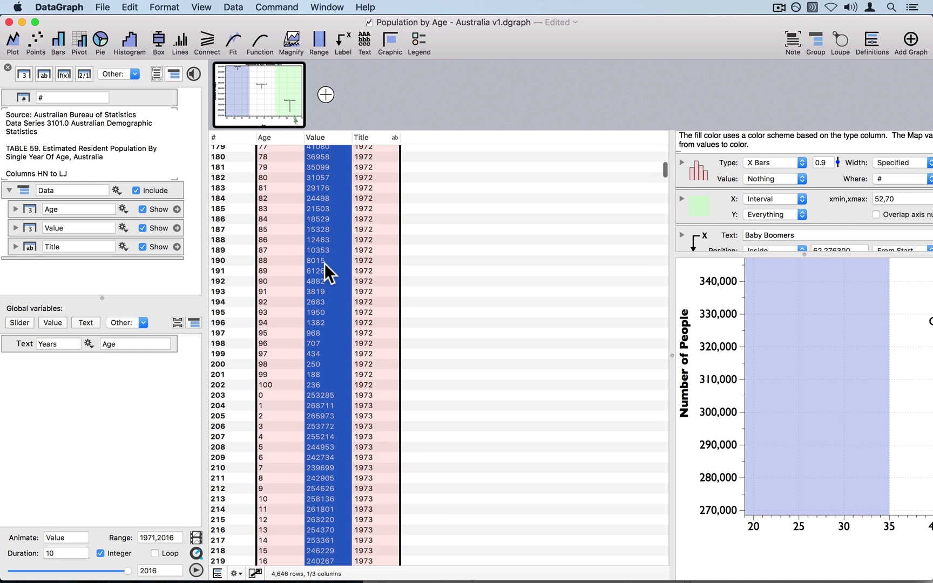
{"action": "left_click", "coordinate": [368, 136]}
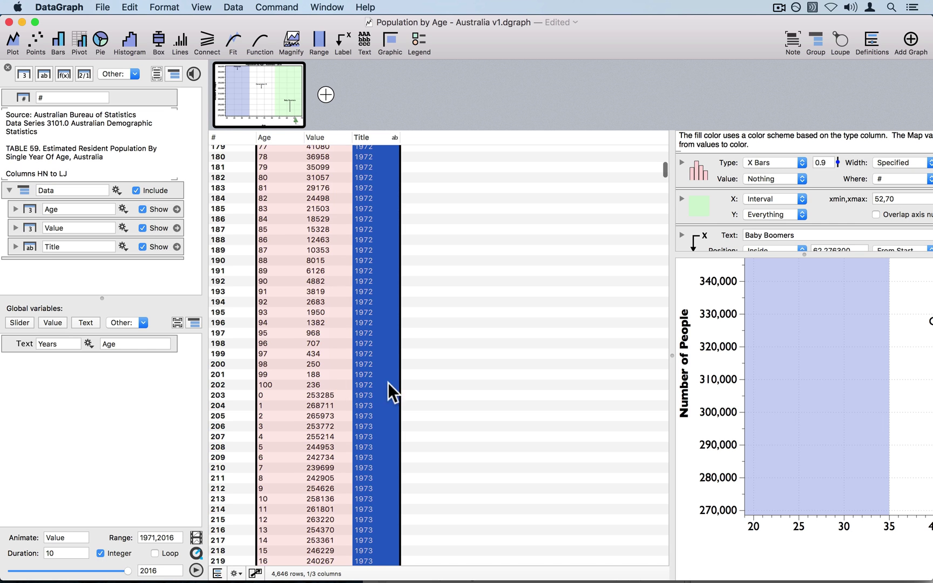
{"action": "scroll", "coordinate": [383, 251], "scroll_direction": "up", "scroll_amount": 20}
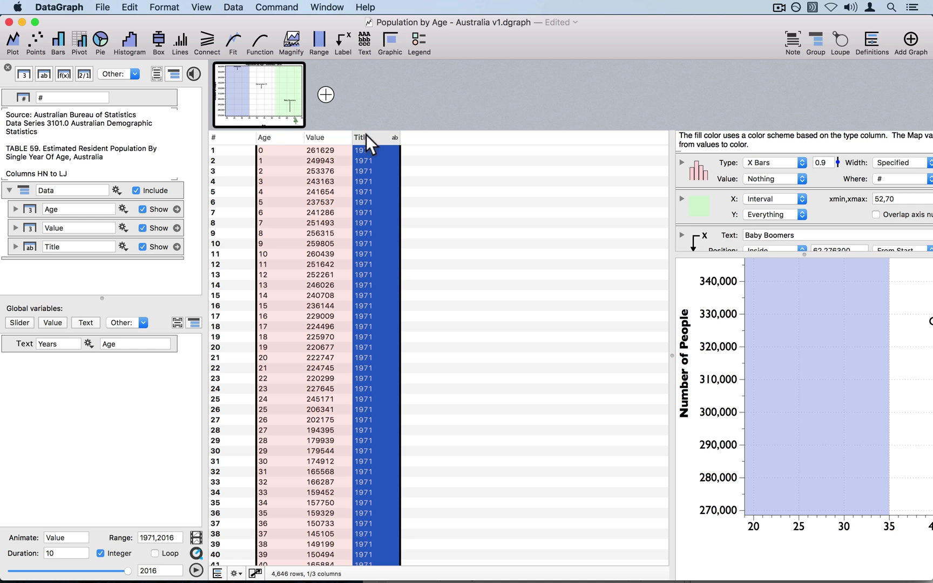
{"action": "double_click", "coordinate": [366, 134]}
{"action": "type", "text": "Year"}
{"action": "key", "text": "Return"}
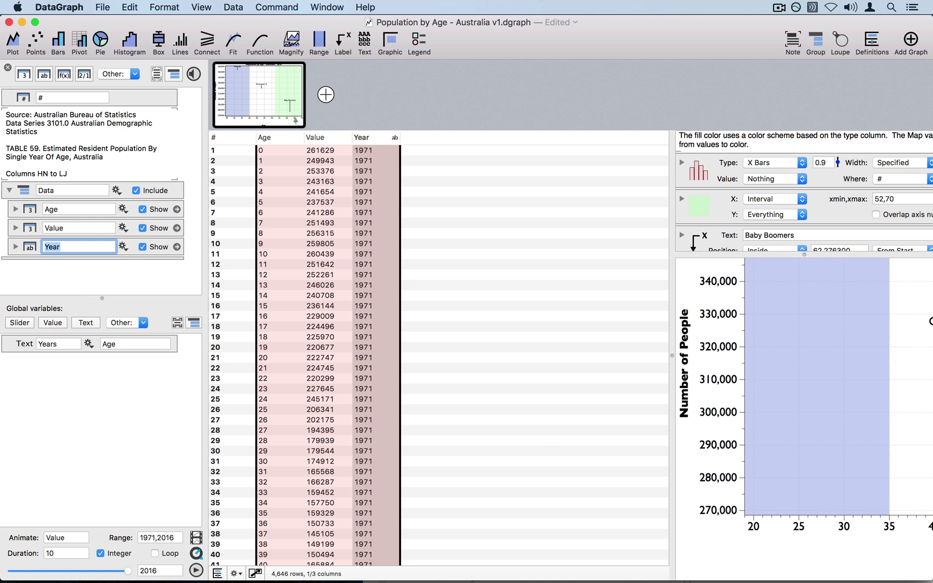
{"action": "left_click", "coordinate": [606, 196]}
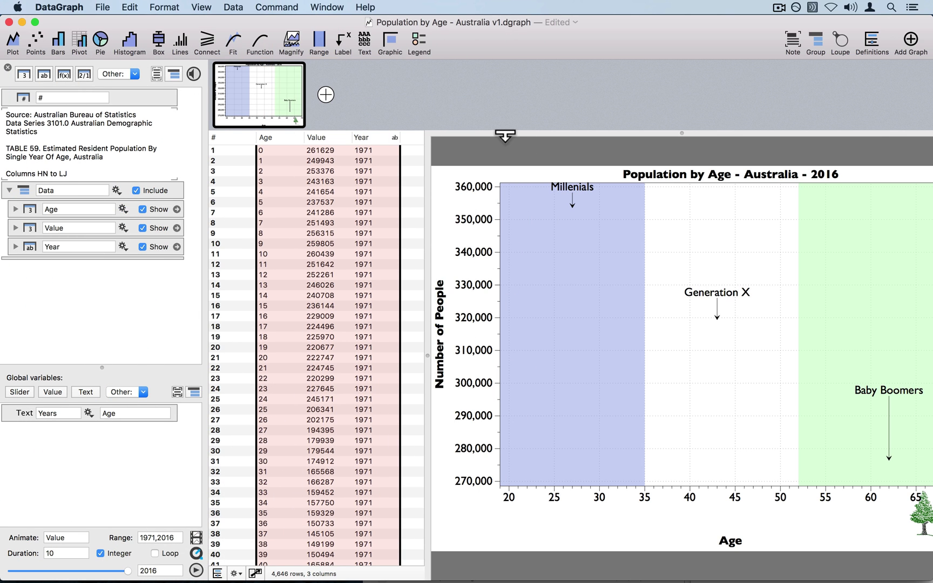
Step: Show the X Bars command settings above the graph and check the Command menu without adding anything
{"action": "left_click_drag", "start_coordinate": [505, 136], "coordinate": [537, 304]}
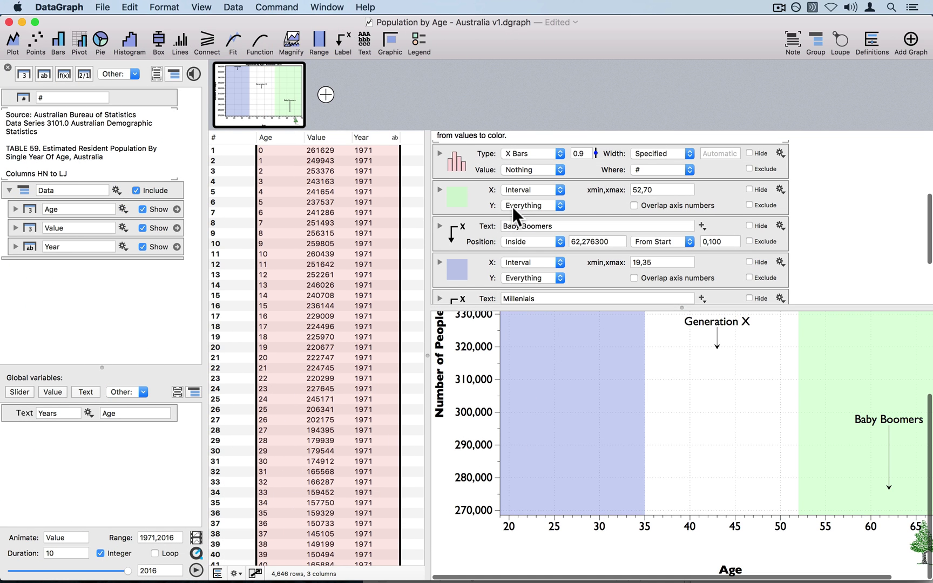
{"action": "left_click", "coordinate": [465, 152]}
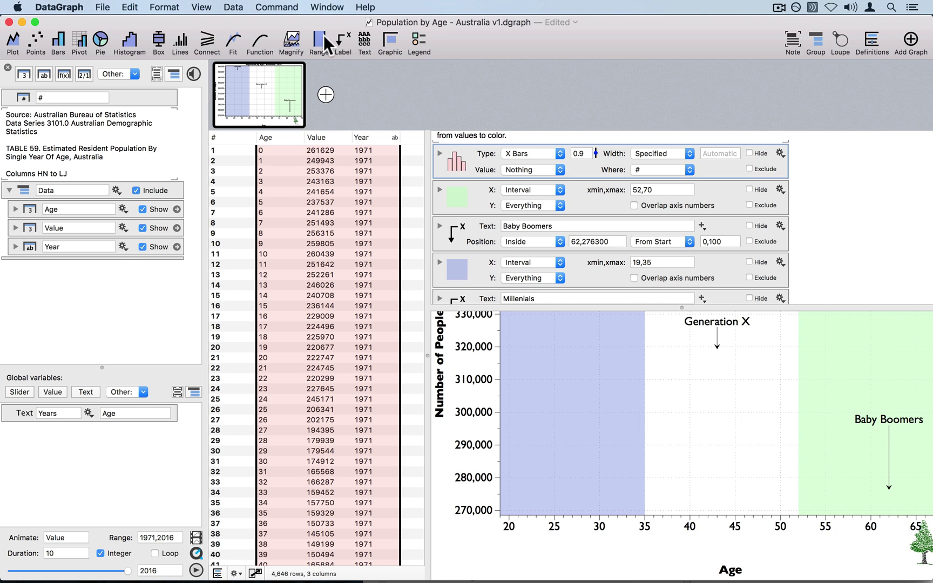
{"action": "left_click", "coordinate": [284, 7]}
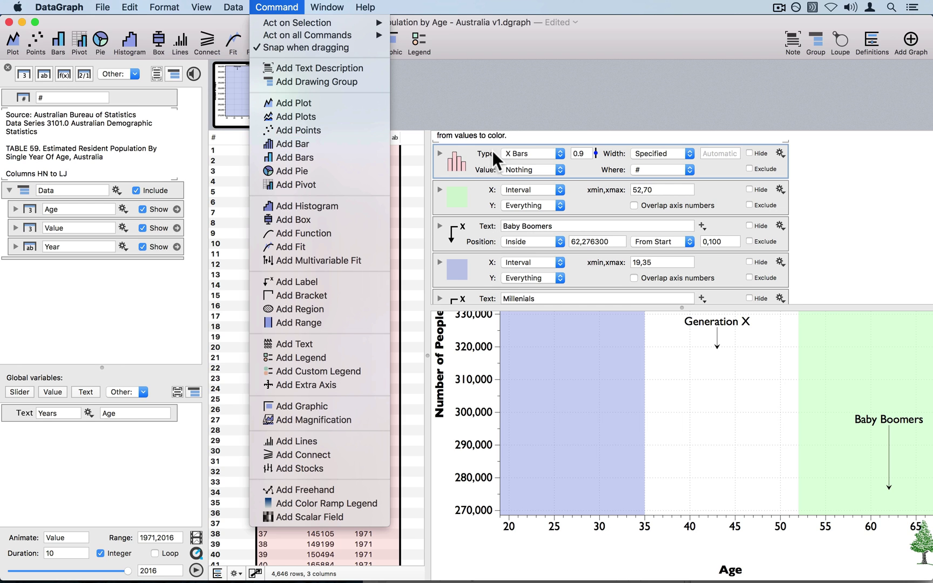
{"action": "left_click", "coordinate": [463, 158]}
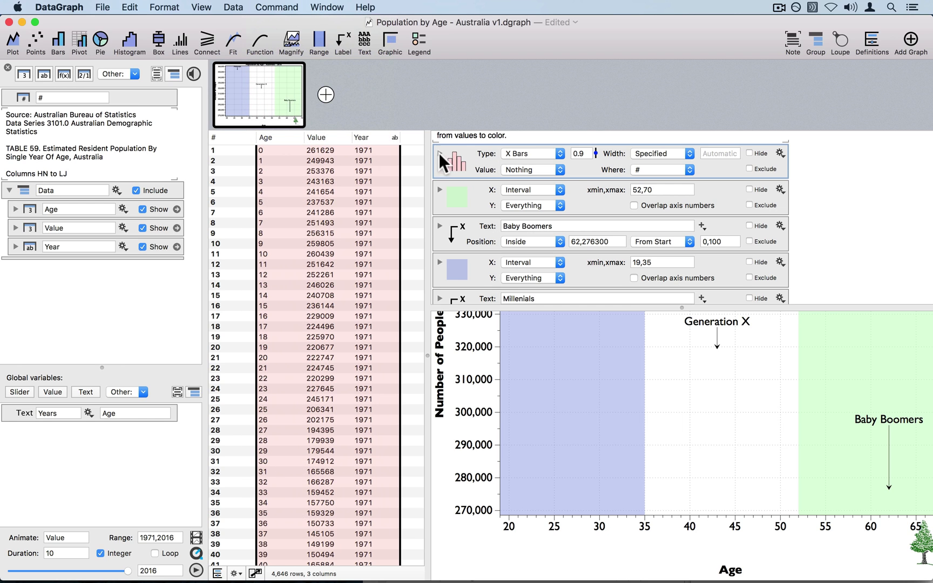
Step: Set the X Bars mask column to Year, replacing an initial Age choice
{"action": "left_click", "coordinate": [439, 152]}
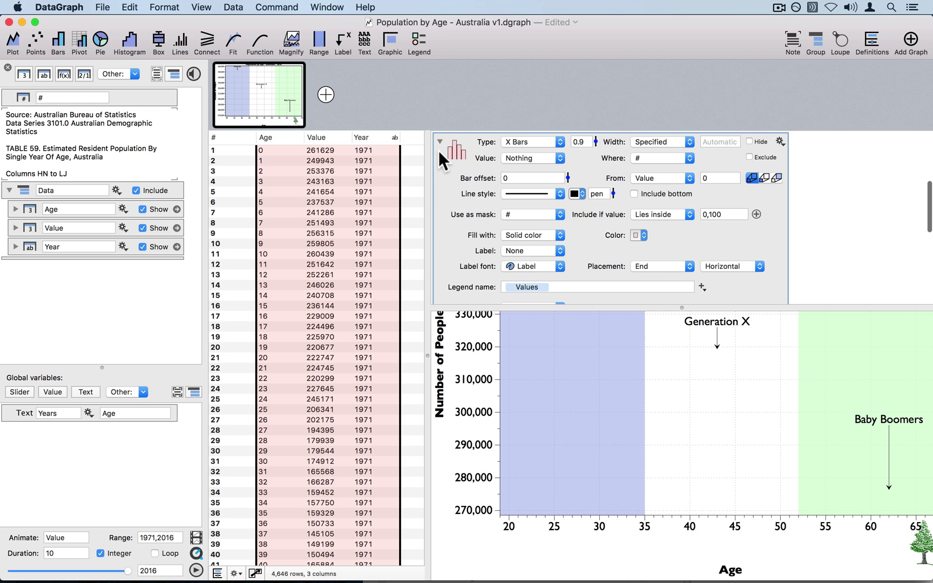
{"action": "scroll", "coordinate": [451, 195], "scroll_direction": "down", "scroll_amount": 1}
{"action": "scroll", "coordinate": [452, 194], "scroll_direction": "up", "scroll_amount": 2}
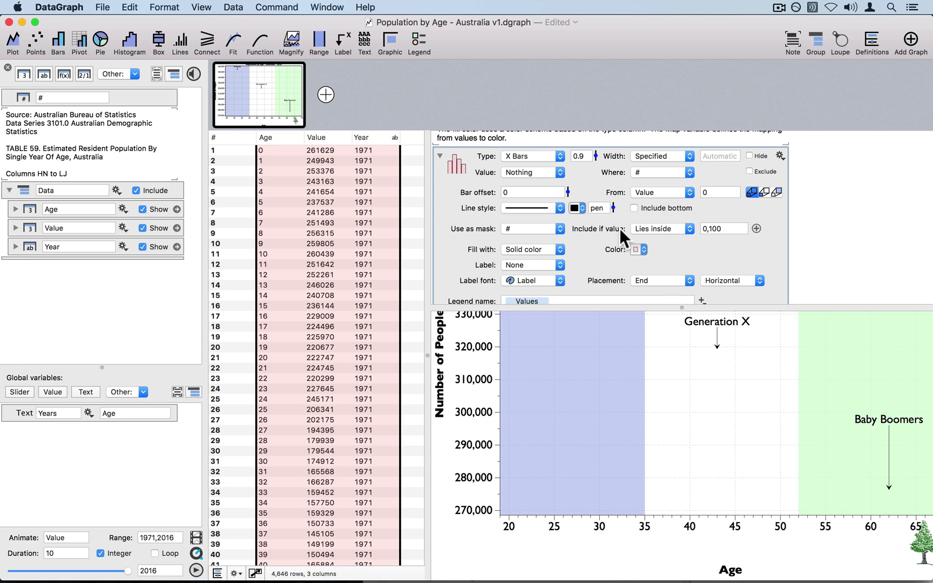
{"action": "left_click", "coordinate": [515, 226]}
{"action": "mouse_move", "coordinate": [540, 240]}
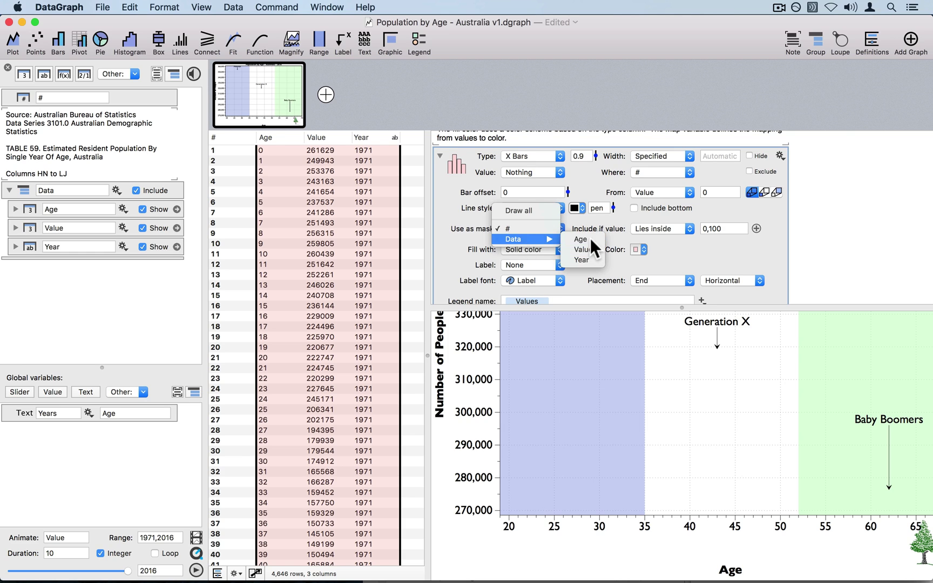
{"action": "left_click", "coordinate": [591, 238]}
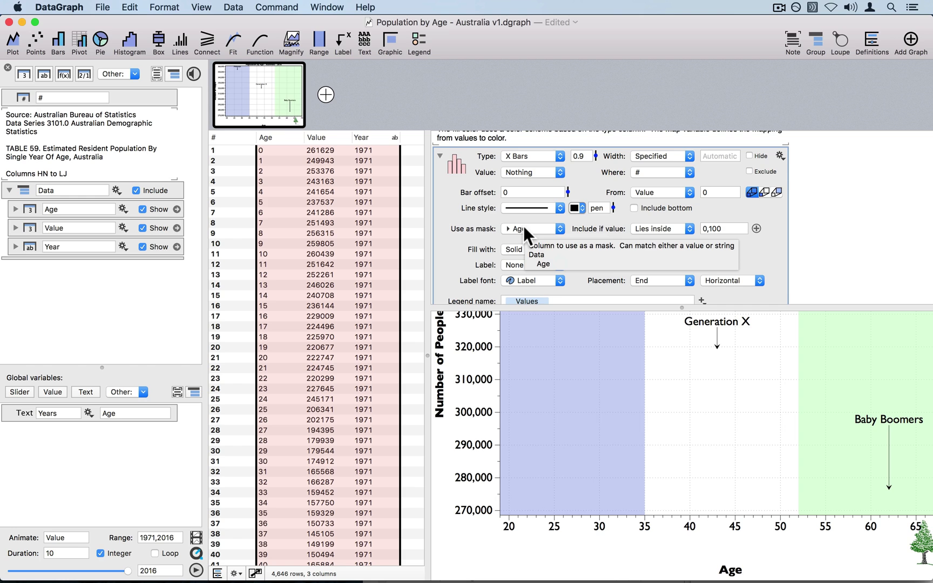
{"action": "left_click", "coordinate": [523, 228]}
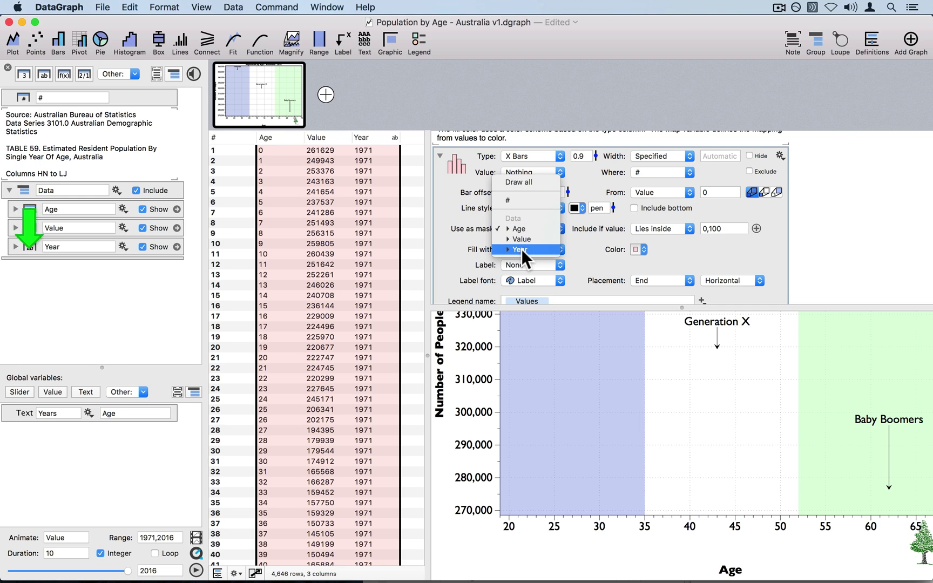
{"action": "left_click", "coordinate": [521, 249]}
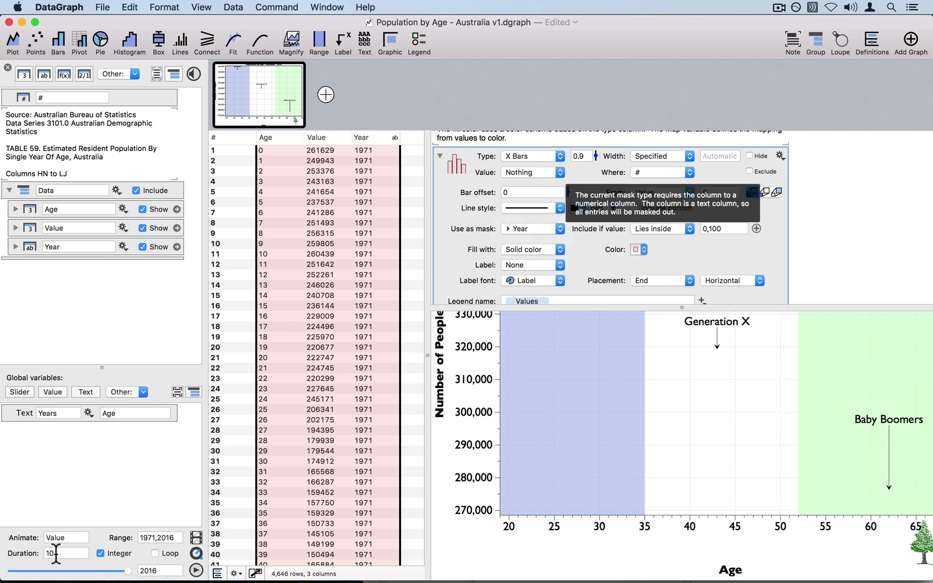
{"action": "left_click", "coordinate": [75, 535]}
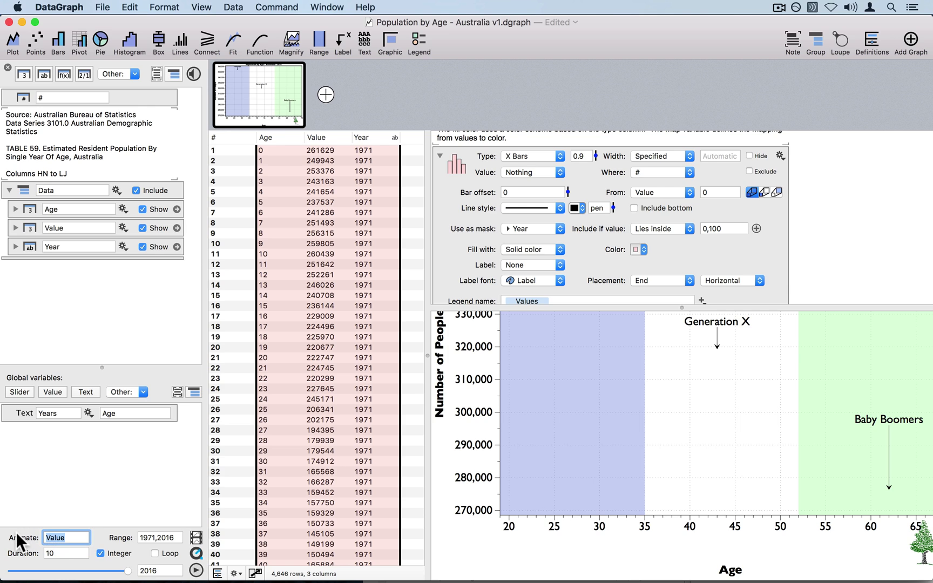
{"action": "type", "text": "year"}
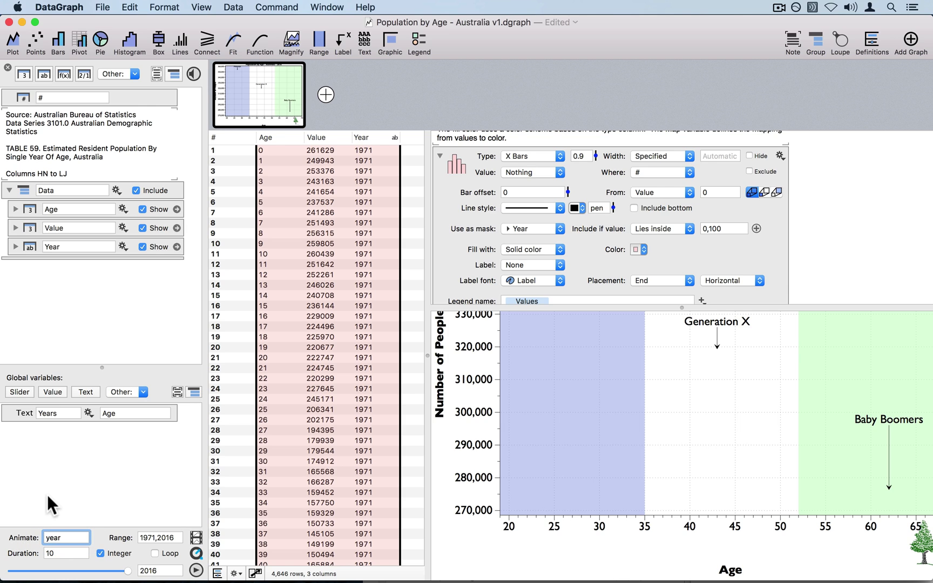
{"action": "key", "text": "Return"}
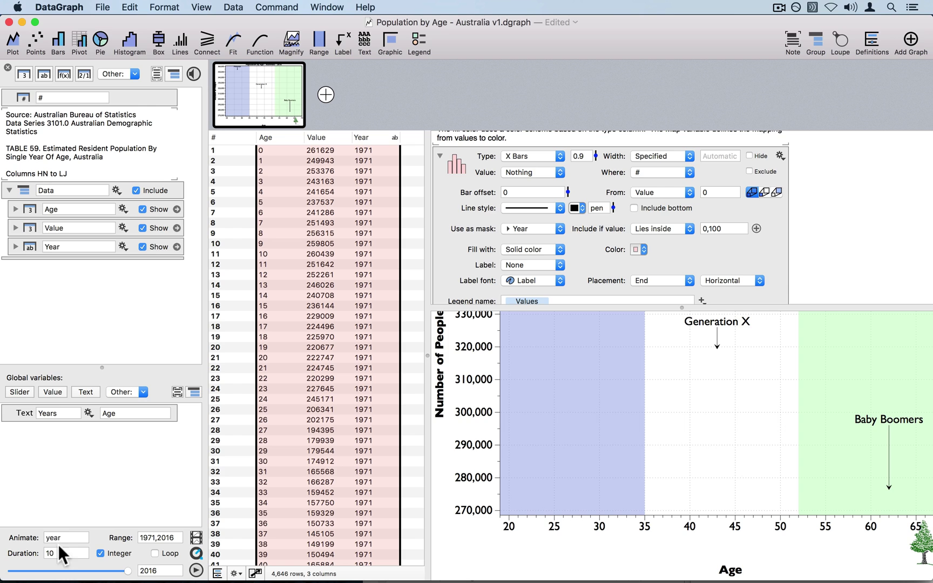
{"action": "left_click", "coordinate": [79, 538]}
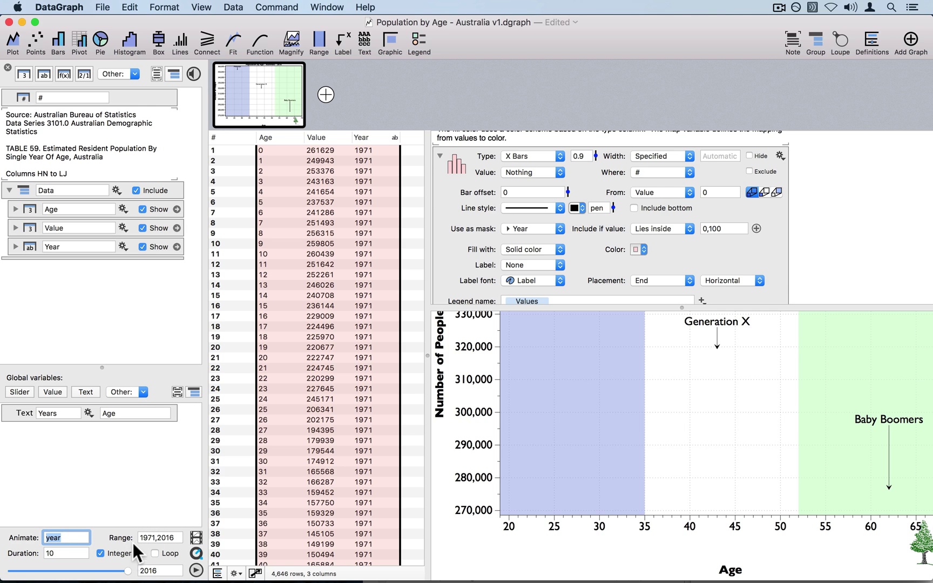
{"action": "left_click", "coordinate": [150, 534]}
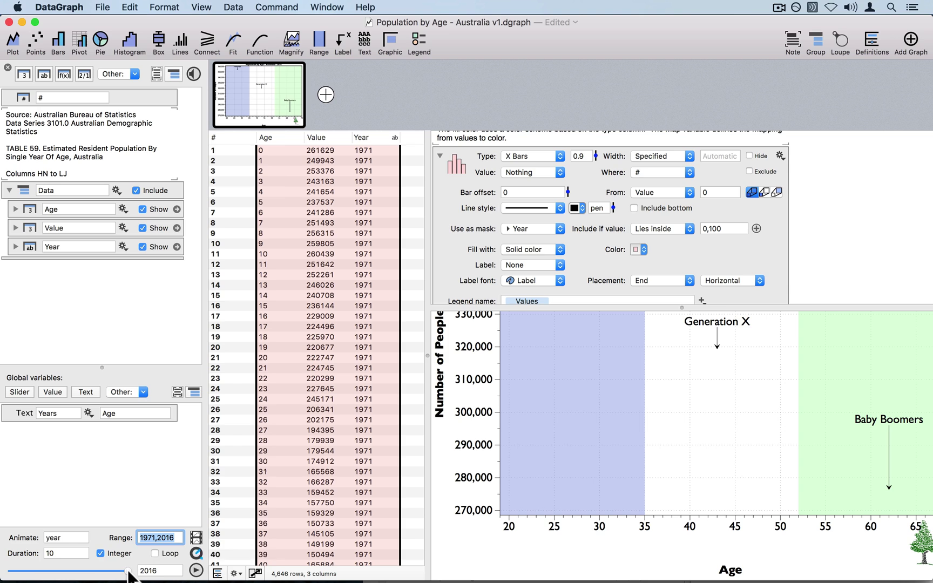
{"action": "left_click_drag", "start_coordinate": [129, 576], "coordinate": [107, 572]}
{"action": "left_click", "coordinate": [165, 570]}
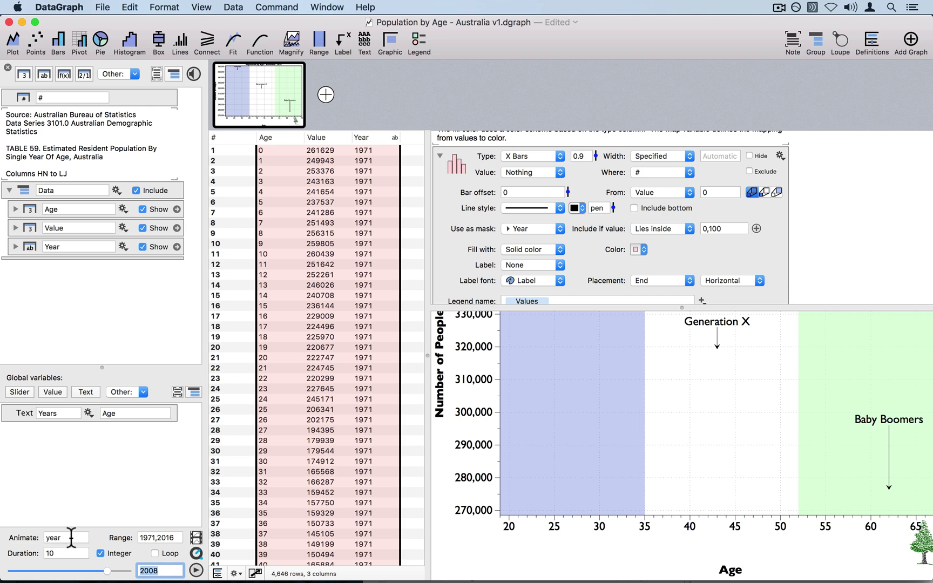
{"action": "left_click", "coordinate": [71, 537]}
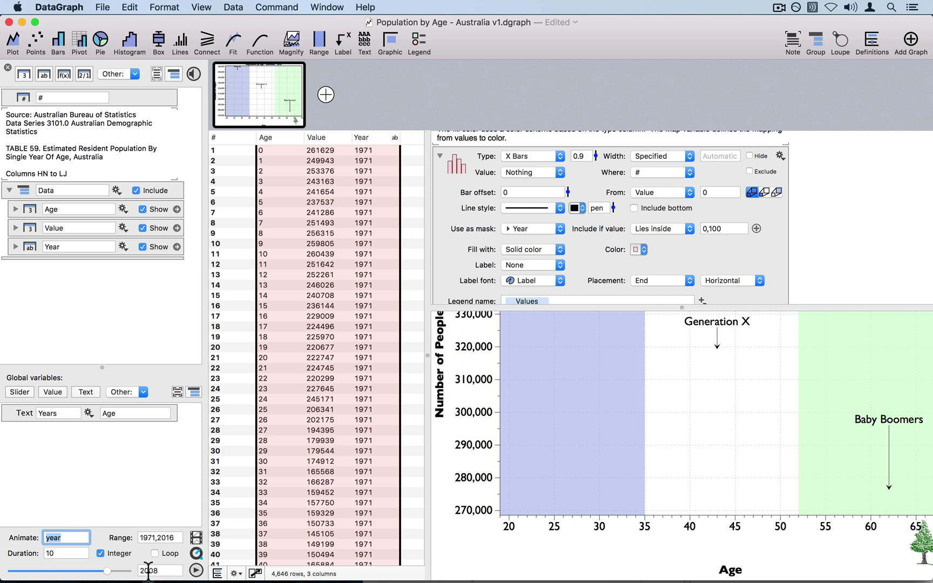
{"action": "left_click", "coordinate": [149, 570]}
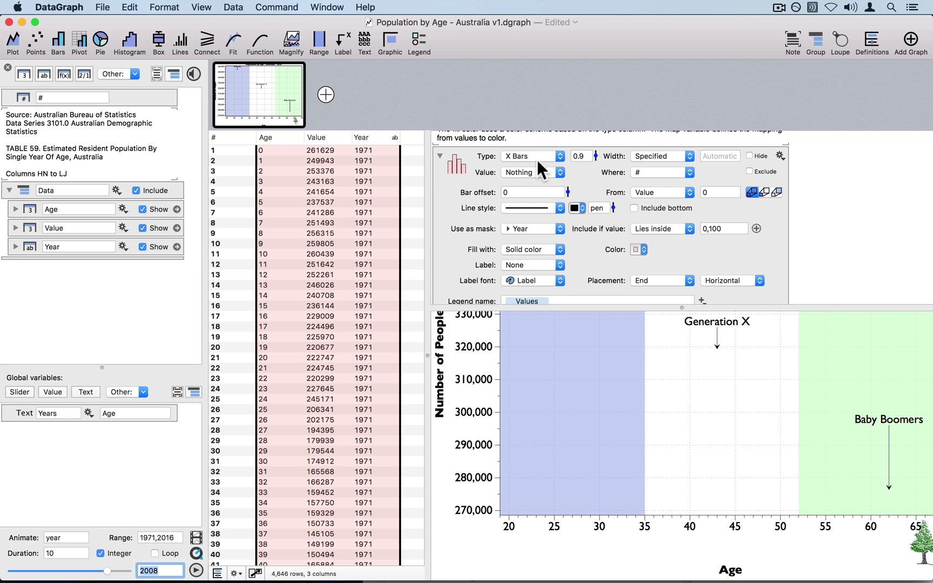
{"action": "left_click", "coordinate": [447, 200]}
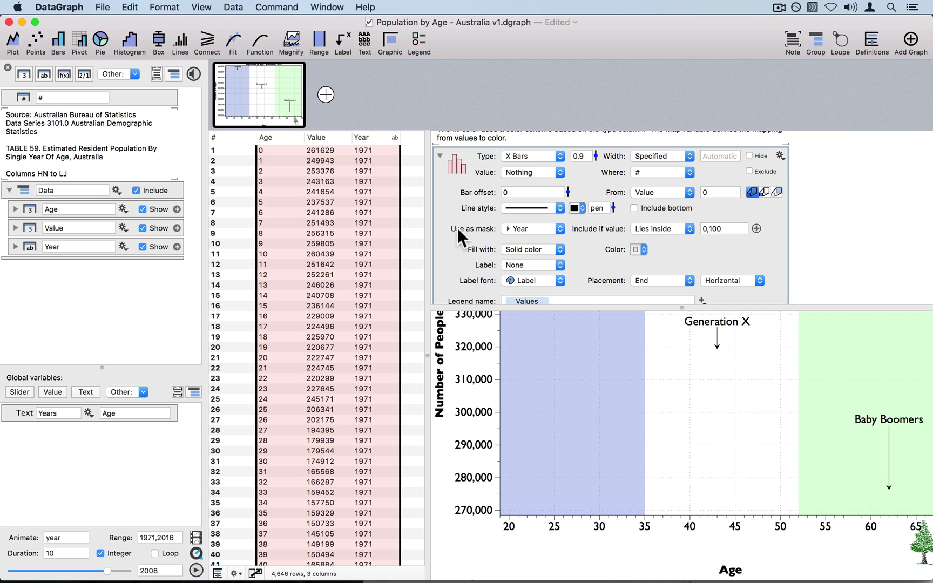
Step: Include only rows whose mask value equals 'year', then select the Year column
{"action": "left_click", "coordinate": [664, 227]}
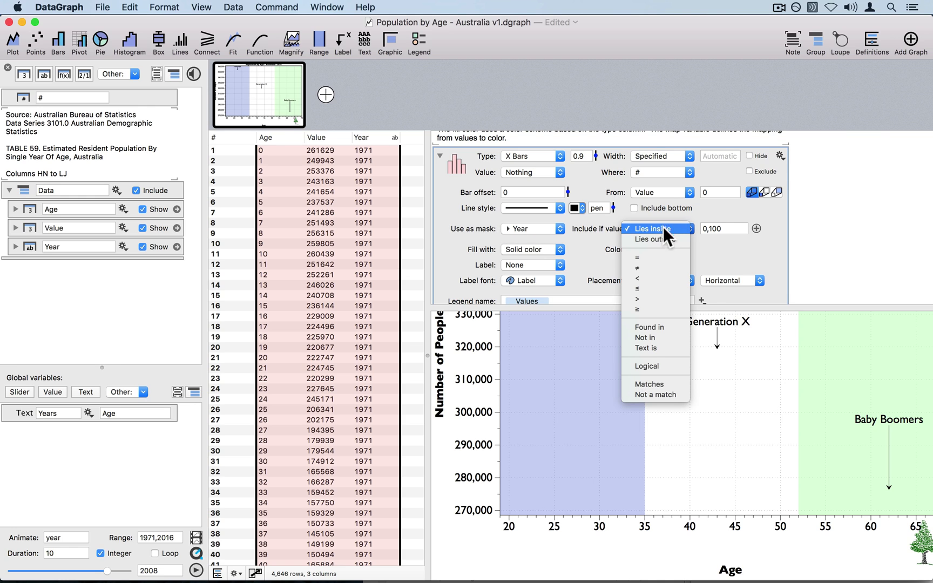
{"action": "left_click", "coordinate": [659, 256]}
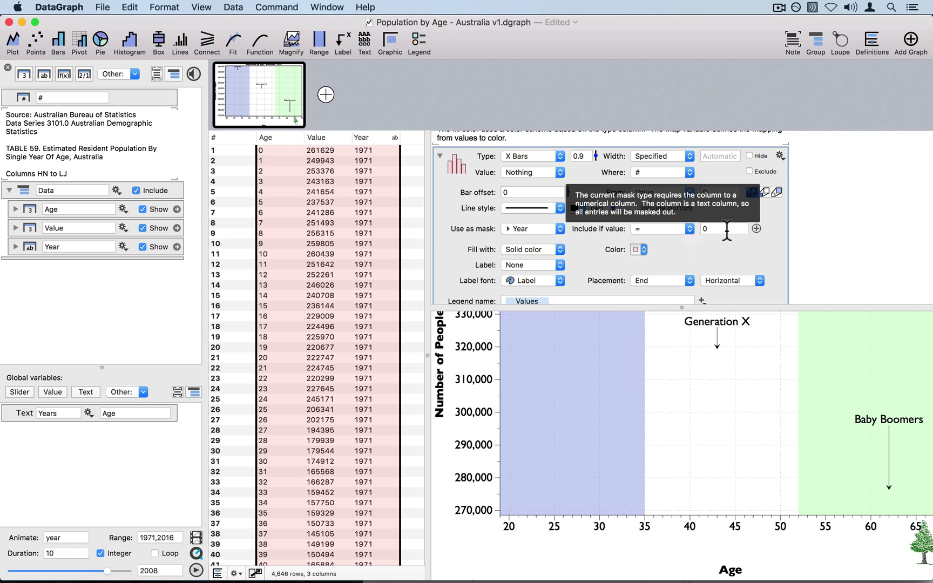
{"action": "left_click", "coordinate": [727, 231]}
{"action": "type", "text": "year"}
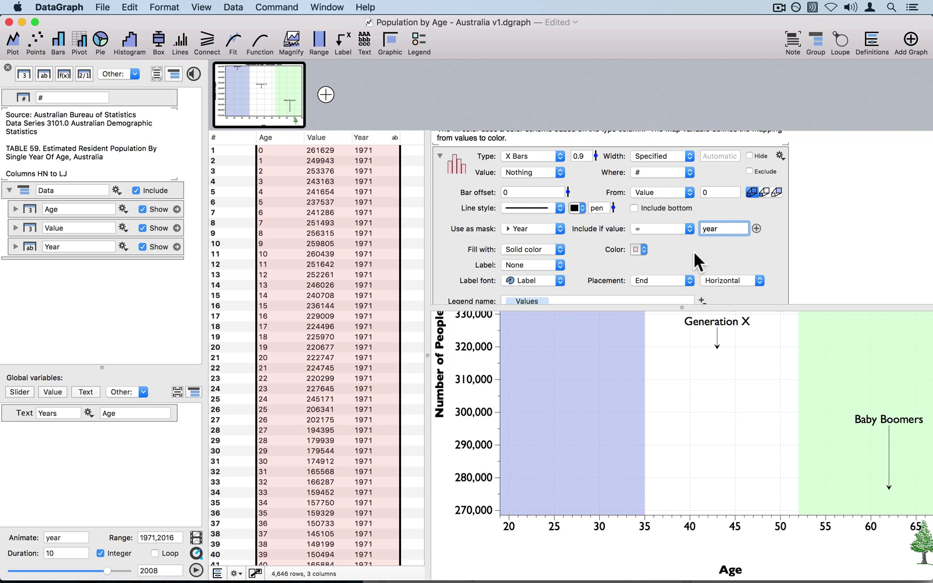
{"action": "key", "text": "Return"}
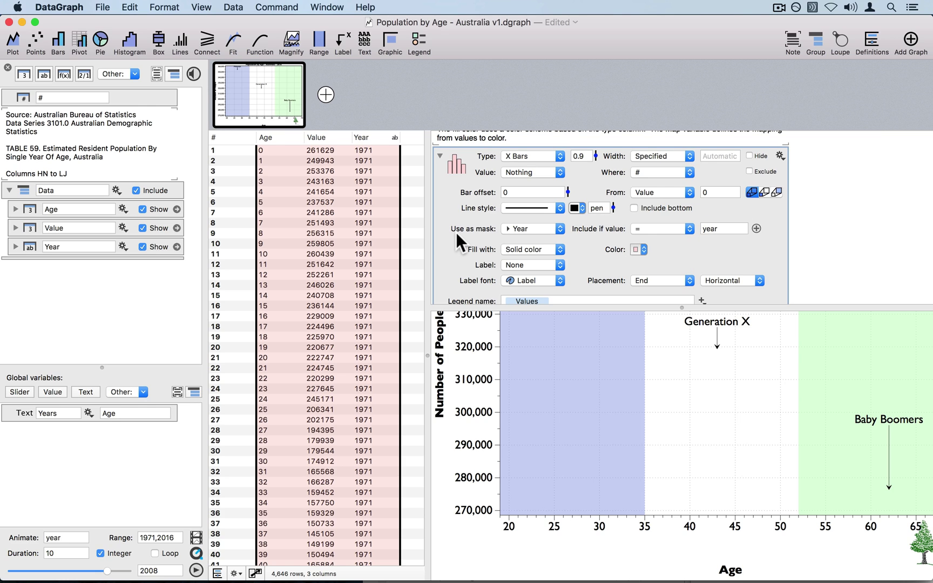
{"action": "left_click", "coordinate": [381, 135]}
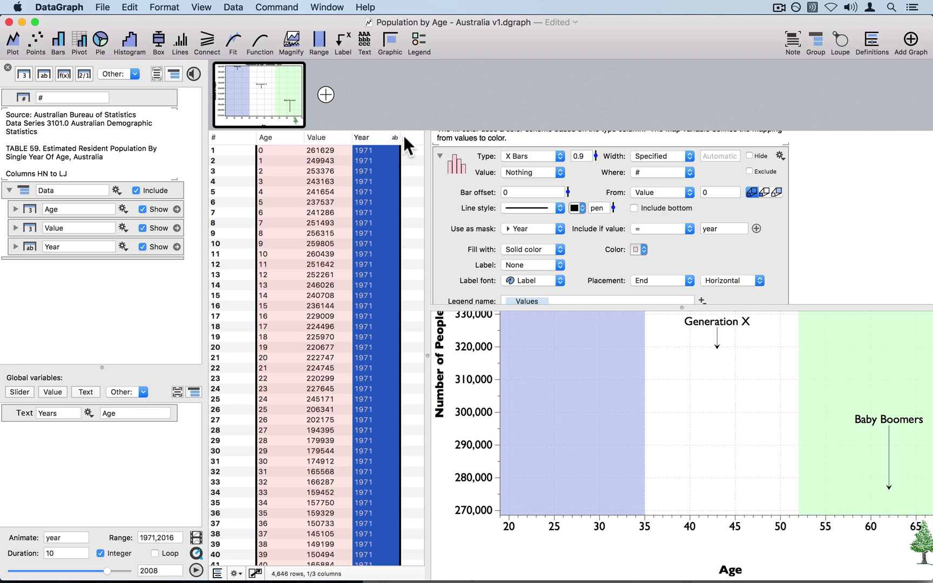
Step: Convert the Year column from text to a number column
{"action": "left_click", "coordinate": [378, 136]}
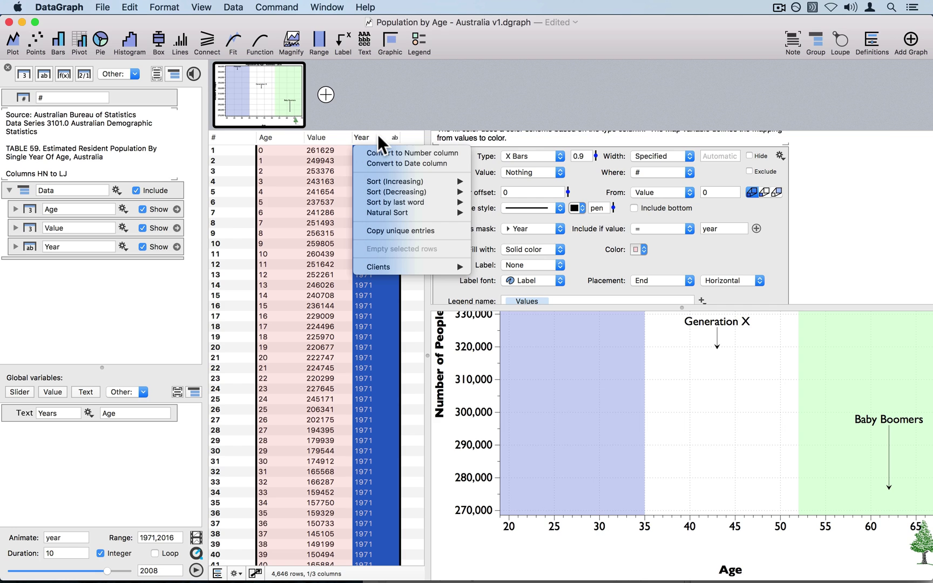
{"action": "left_click", "coordinate": [406, 151]}
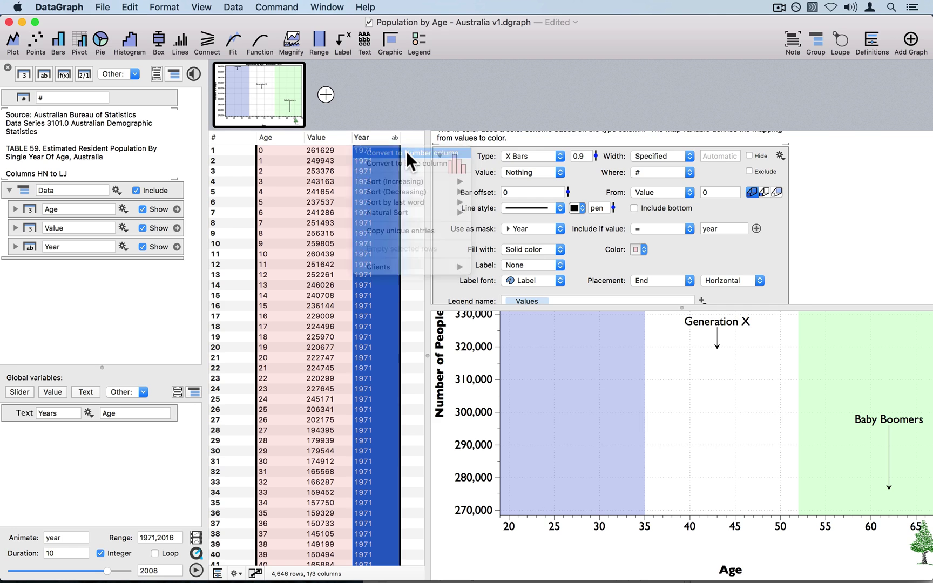
{"action": "left_click", "coordinate": [416, 188]}
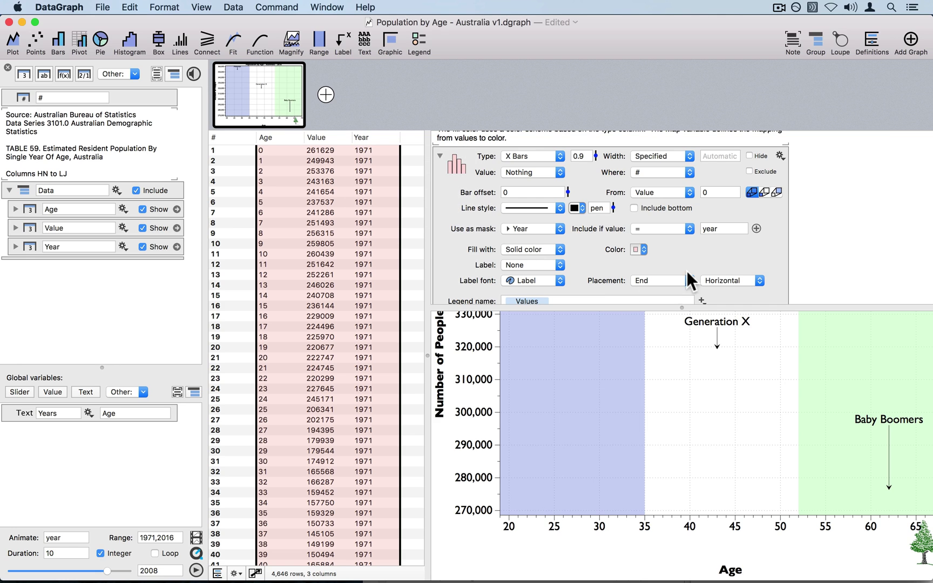
{"action": "scroll", "coordinate": [726, 259], "scroll_direction": "up", "scroll_amount": 1}
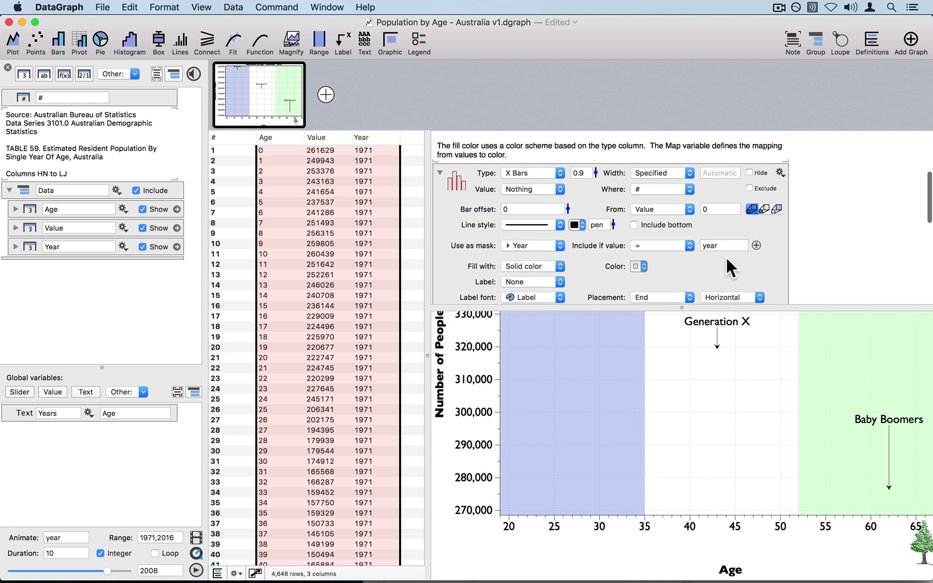
{"action": "scroll", "coordinate": [727, 258], "scroll_direction": "down", "scroll_amount": 3}
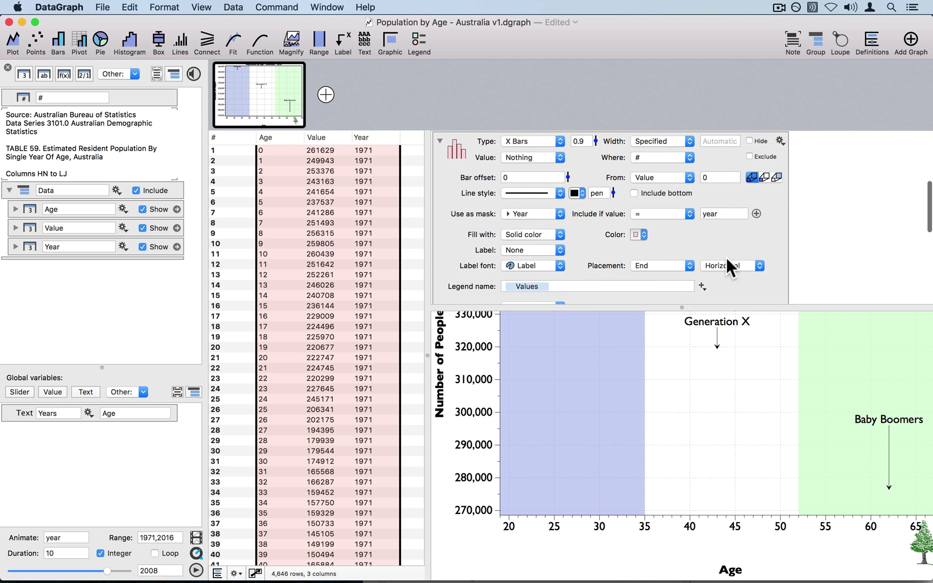
Step: Plot bar heights from Value at Age positions and enlarge the graph area
{"action": "left_click", "coordinate": [531, 159]}
{"action": "mouse_move", "coordinate": [531, 187]}
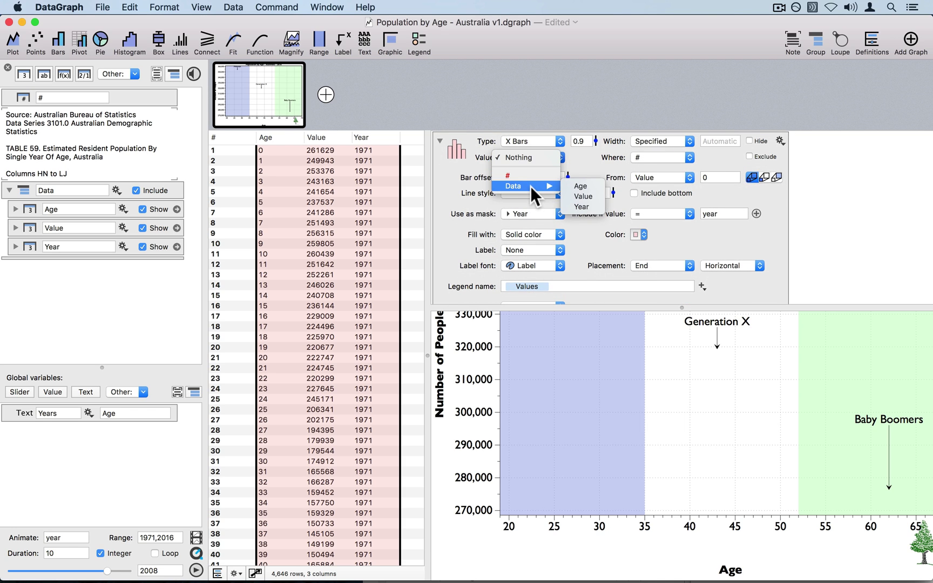
{"action": "left_click", "coordinate": [580, 198]}
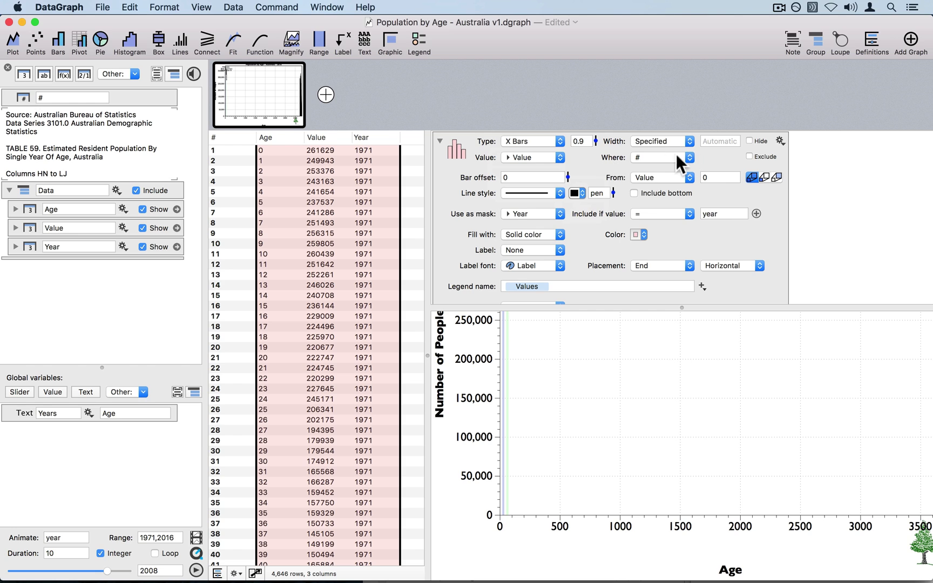
{"action": "left_click", "coordinate": [662, 157]}
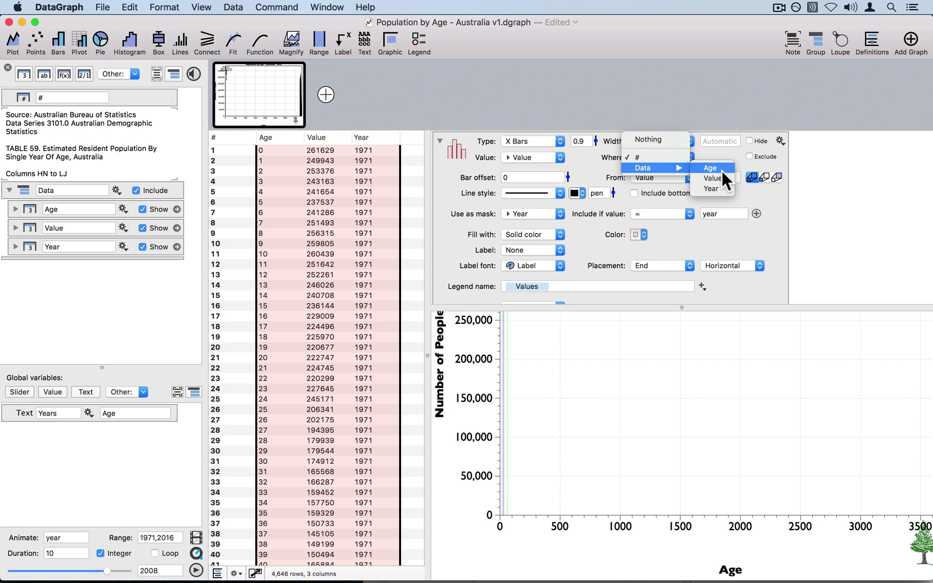
{"action": "left_click", "coordinate": [721, 169]}
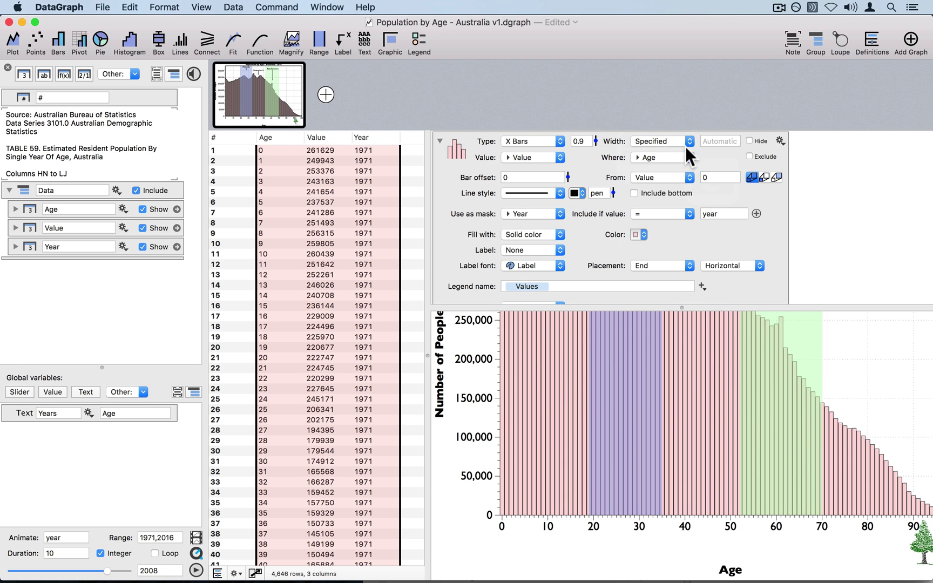
{"action": "left_click_drag", "start_coordinate": [727, 309], "coordinate": [725, 182]}
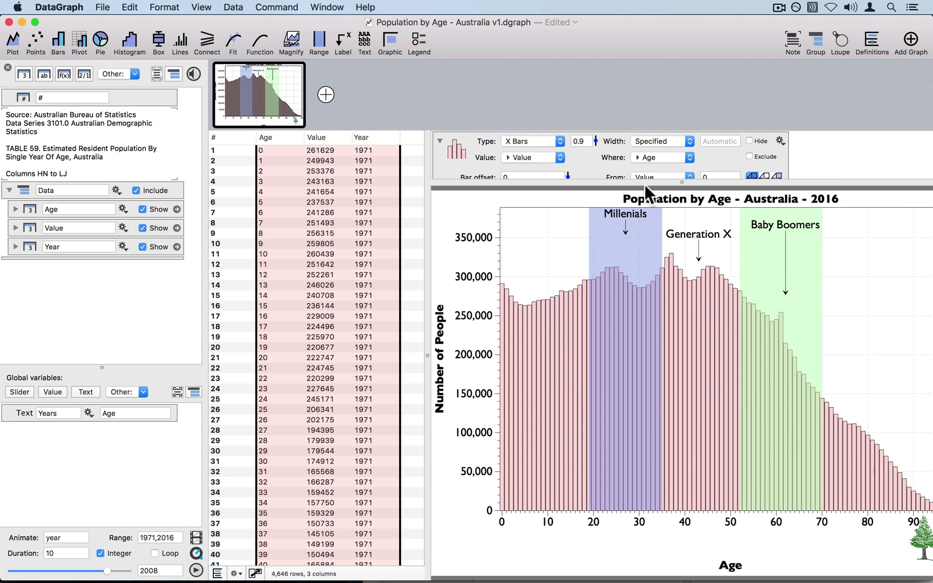
Step: Set the graph display size to 75% so the whole chart fits
{"action": "scroll", "coordinate": [573, 193], "scroll_direction": "up", "scroll_amount": 5}
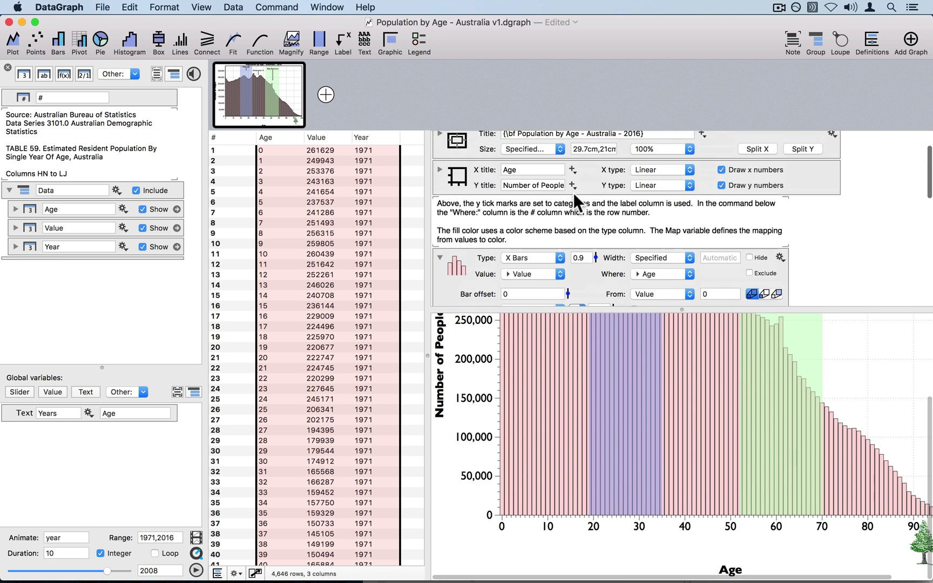
{"action": "left_click", "coordinate": [651, 153]}
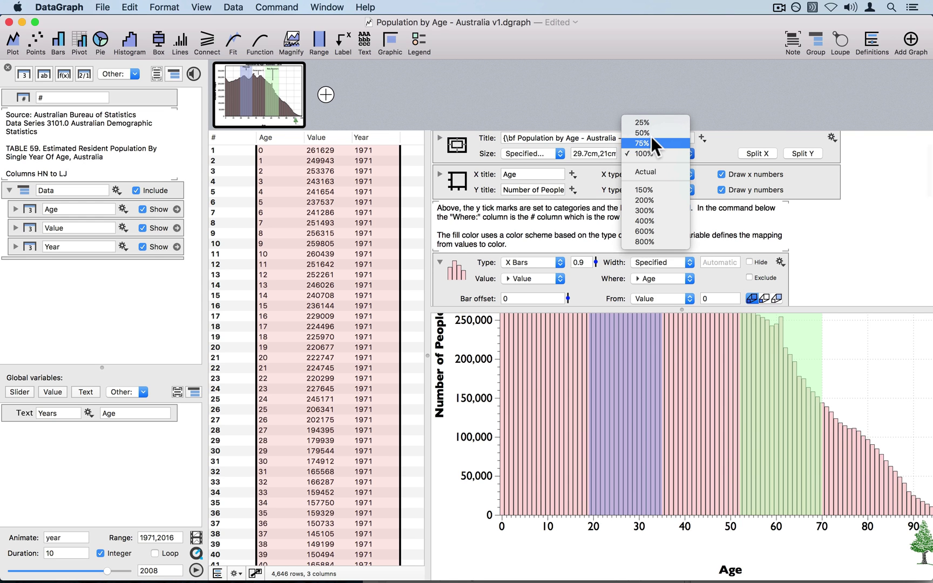
{"action": "left_click", "coordinate": [652, 142]}
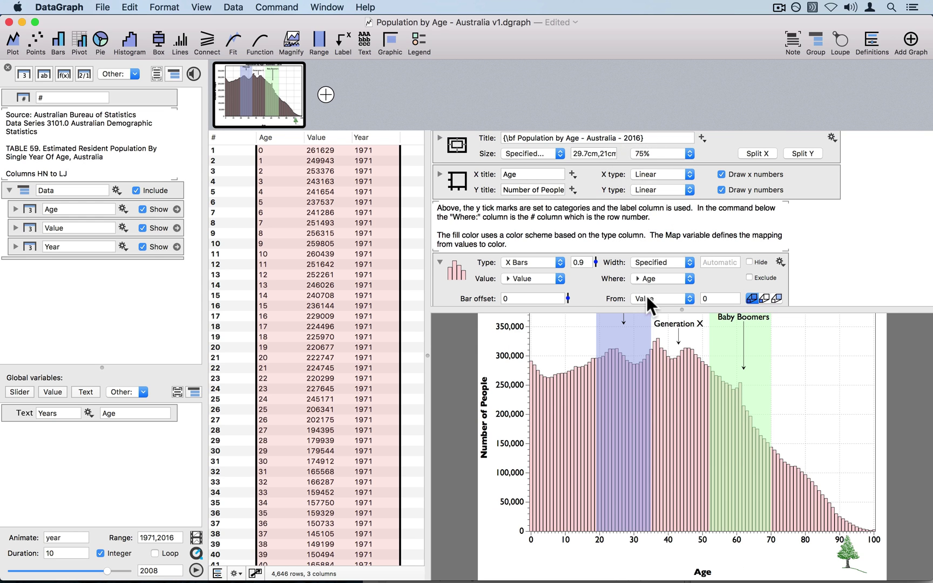
{"action": "scroll", "coordinate": [605, 241], "scroll_direction": "down", "scroll_amount": 5}
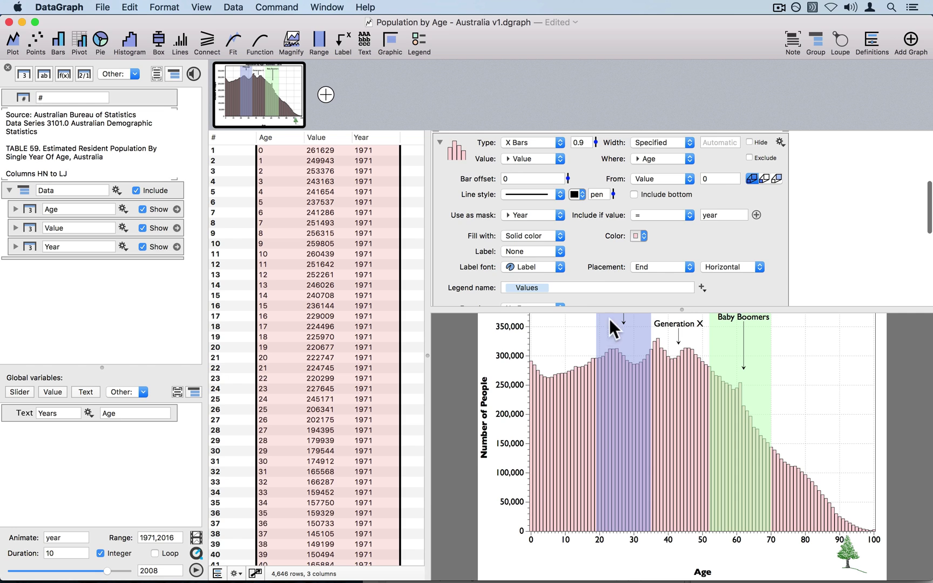
{"action": "scroll", "coordinate": [625, 358], "scroll_direction": "up", "scroll_amount": 3}
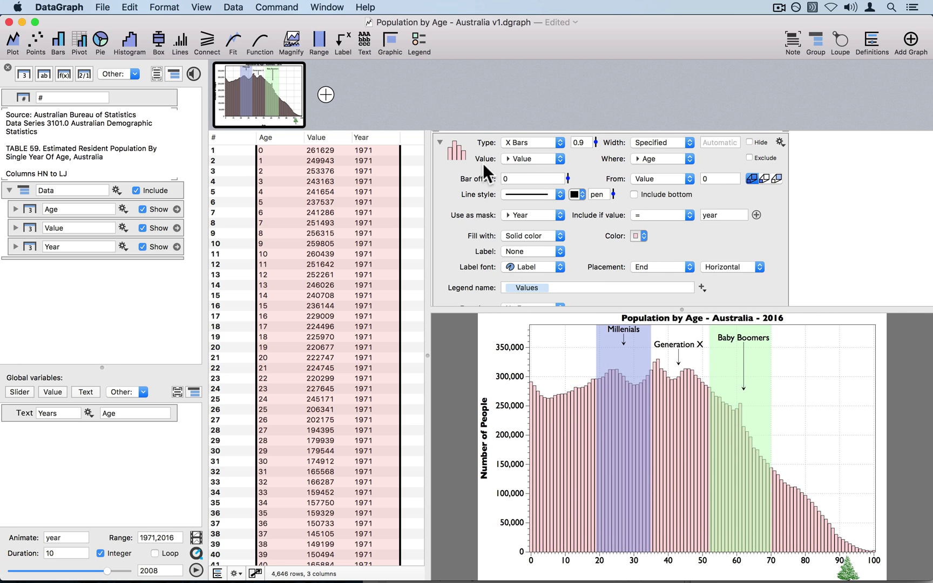
{"action": "scroll", "coordinate": [486, 178], "scroll_direction": "up", "scroll_amount": 2}
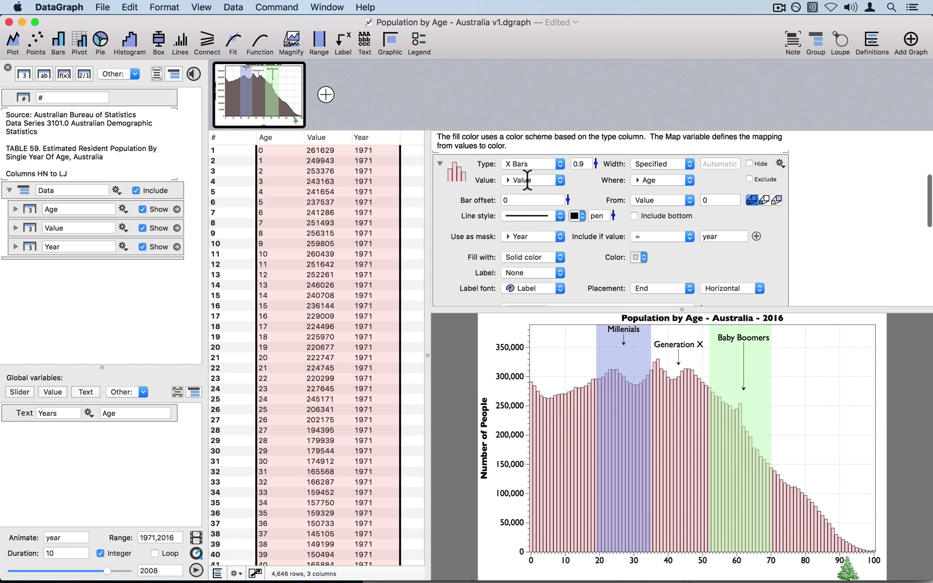
Step: Confirm the bars use Value for height, Age for position and Year as mask
{"action": "left_click", "coordinate": [30, 231]}
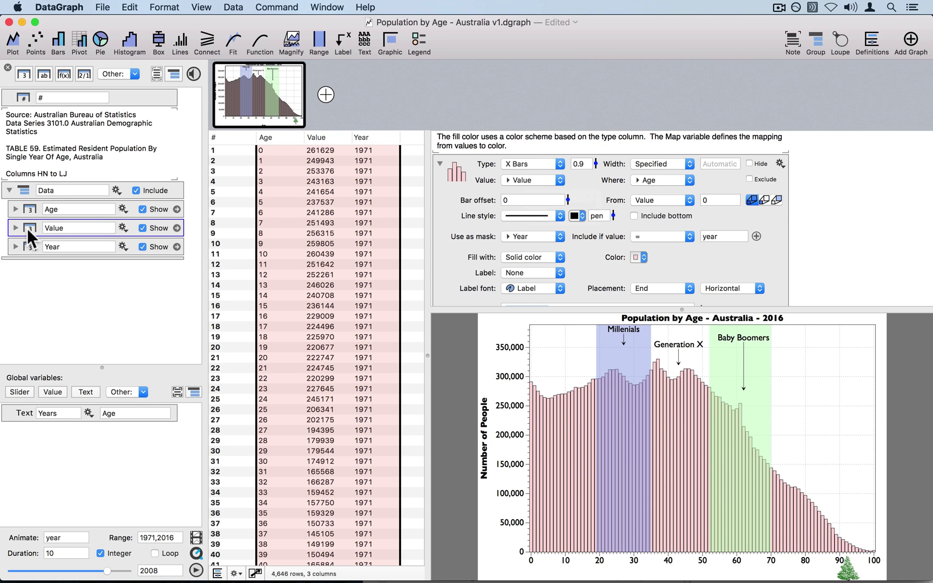
{"action": "left_click", "coordinate": [518, 178]}
{"action": "left_click", "coordinate": [519, 178]}
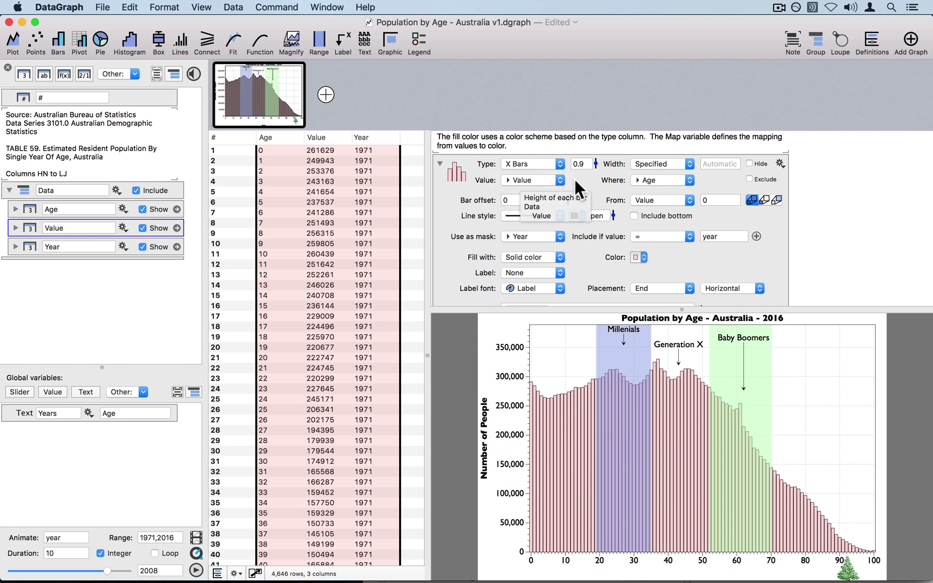
{"action": "left_click", "coordinate": [646, 178]}
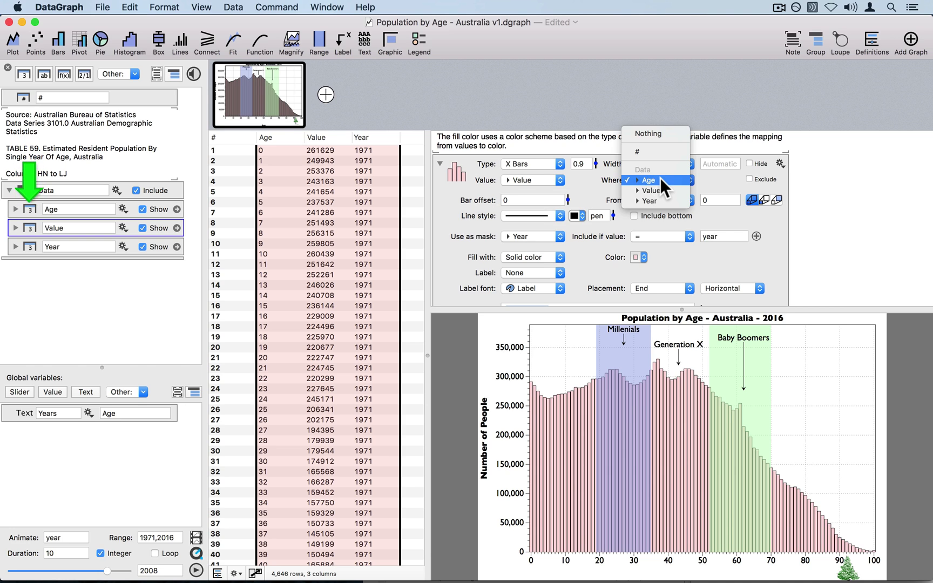
{"action": "left_click", "coordinate": [661, 178]}
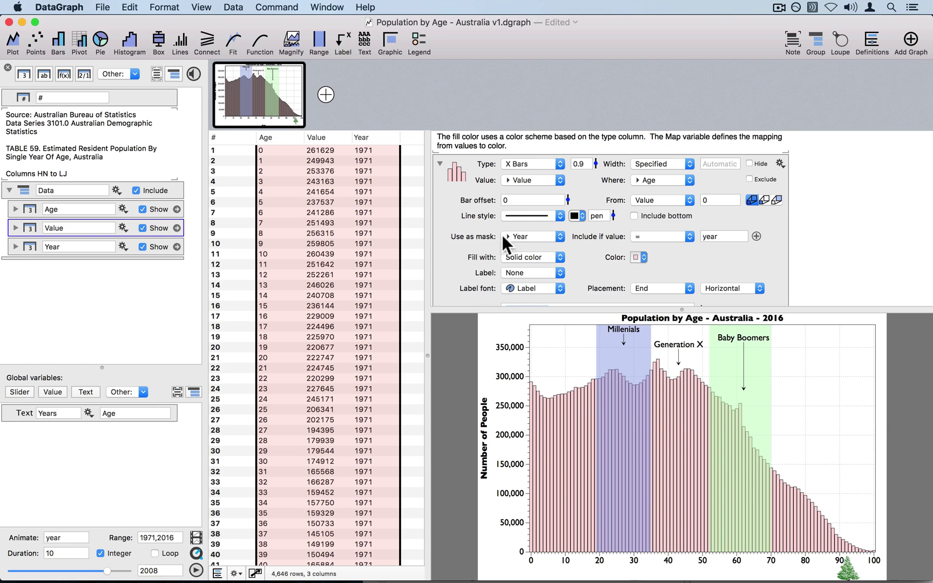
{"action": "left_click", "coordinate": [524, 234]}
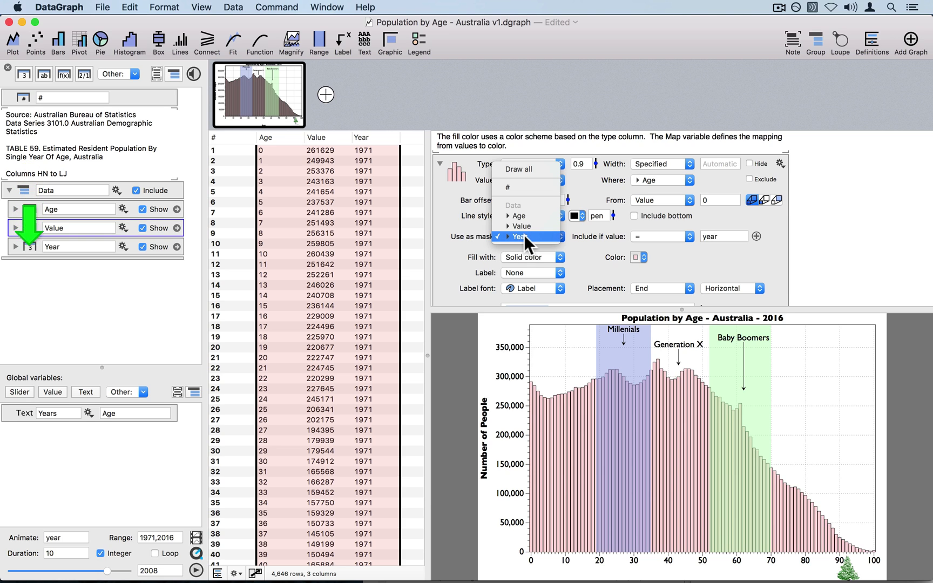
{"action": "left_click", "coordinate": [525, 237]}
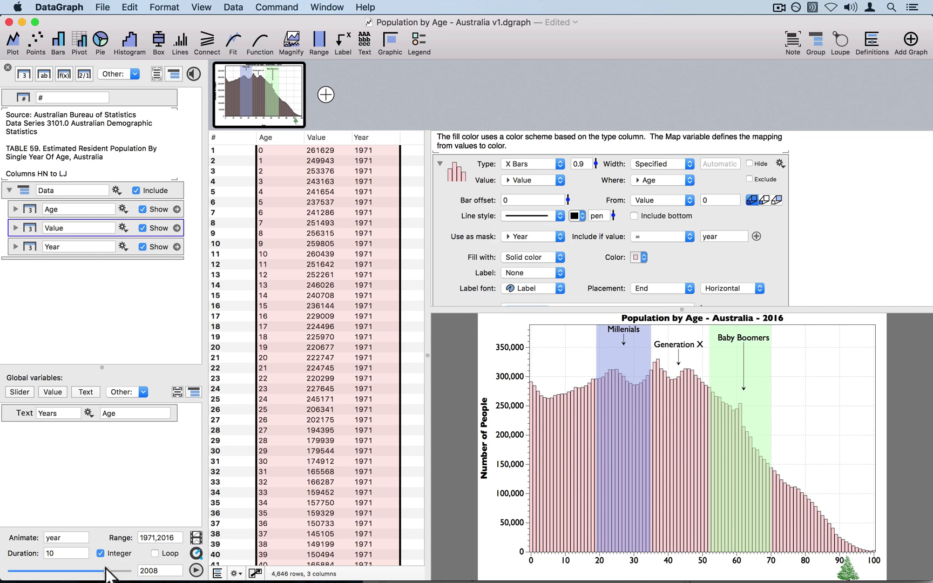
Step: Move the Animate slider back to 2016 and scroll up to the title settings
{"action": "left_click_drag", "start_coordinate": [108, 574], "coordinate": [130, 568]}
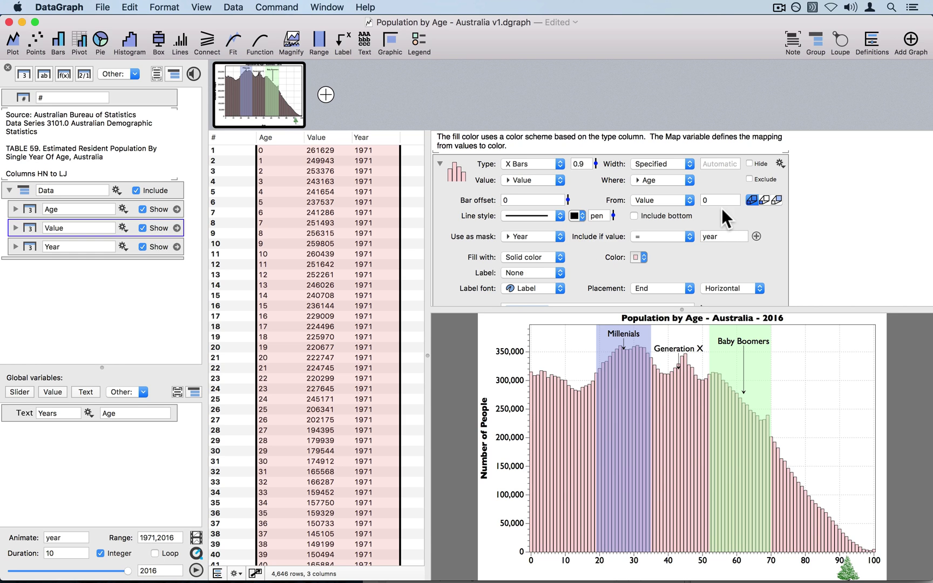
{"action": "scroll", "coordinate": [712, 218], "scroll_direction": "up", "scroll_amount": 2}
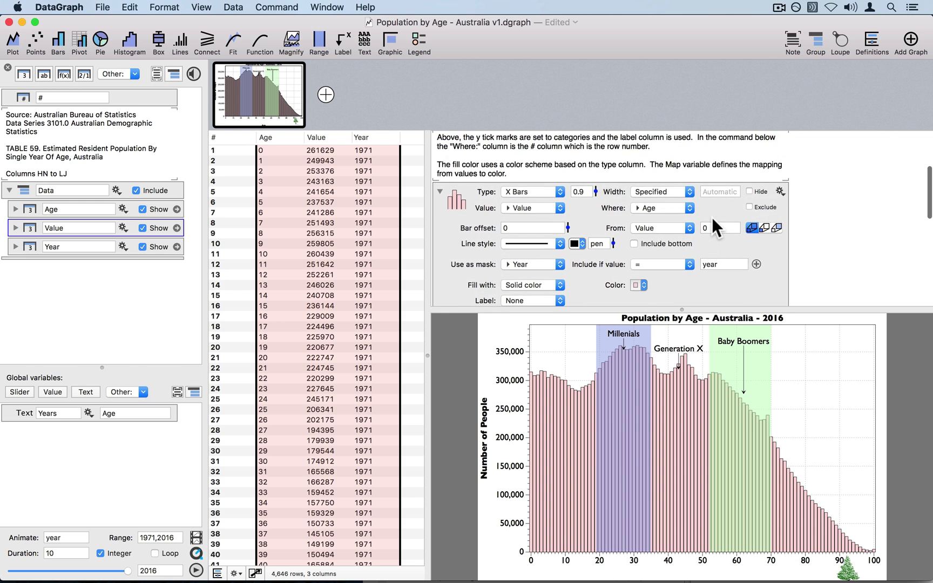
{"action": "scroll", "coordinate": [707, 217], "scroll_direction": "up", "scroll_amount": 3}
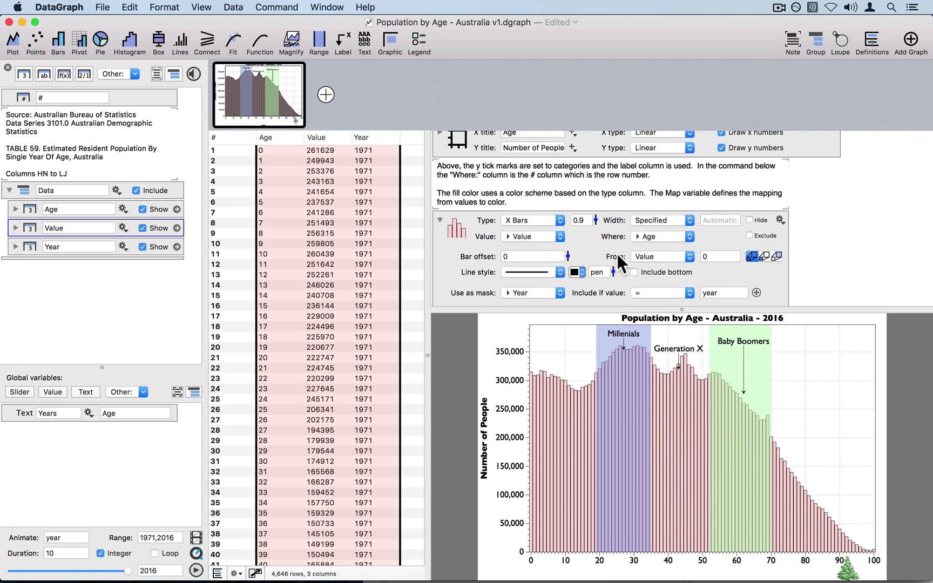
Step: Replace the fixed 2016 at the end of the graph title with the year variable
{"action": "scroll", "coordinate": [617, 253], "scroll_direction": "up", "scroll_amount": 5}
{"action": "scroll", "coordinate": [616, 252], "scroll_direction": "up", "scroll_amount": 1}
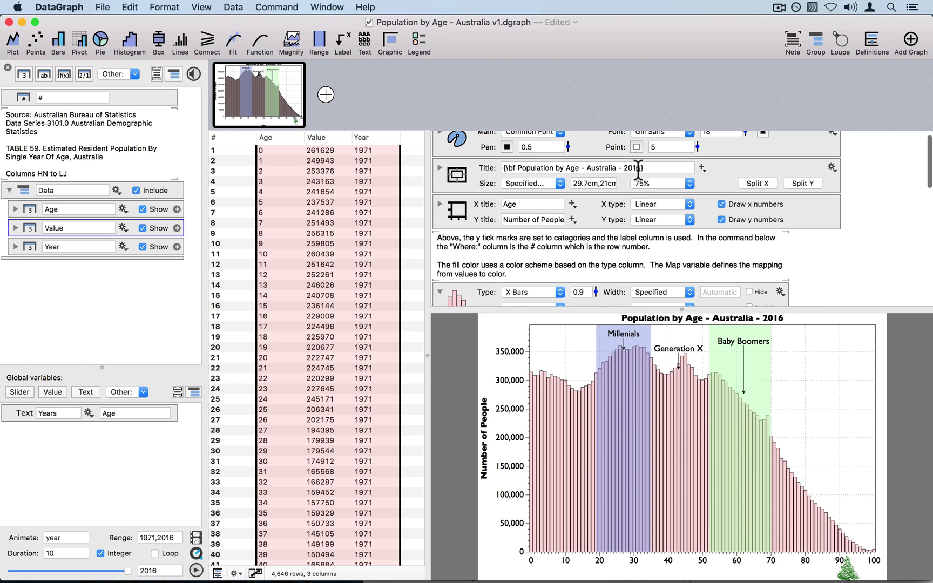
{"action": "double_click", "coordinate": [632, 167]}
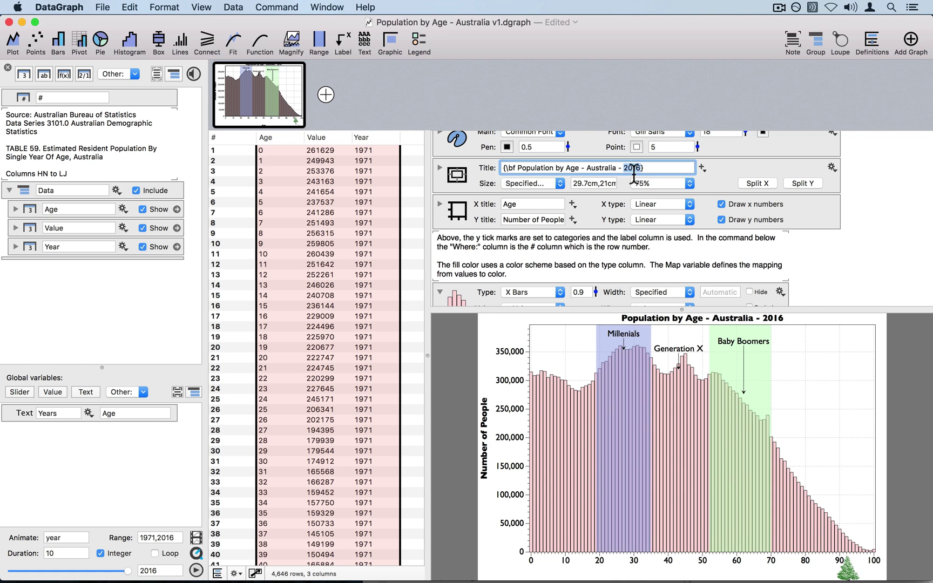
{"action": "left_click", "coordinate": [702, 166]}
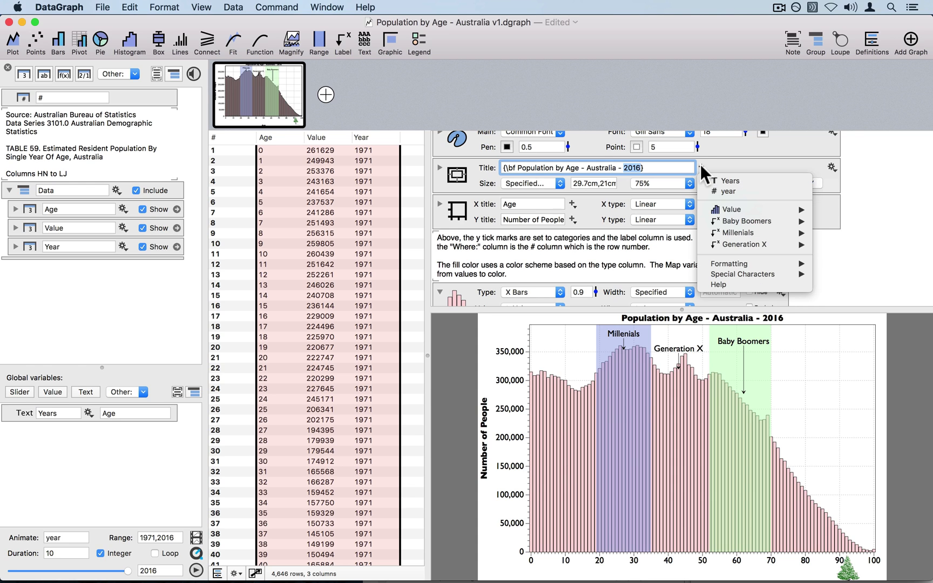
{"action": "left_click", "coordinate": [742, 192]}
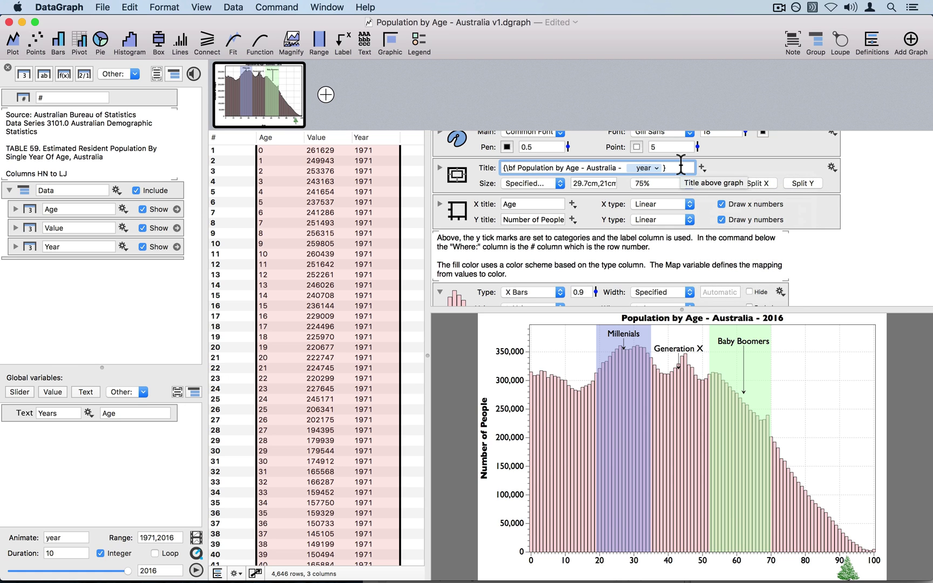
{"action": "key", "text": "super+a"}
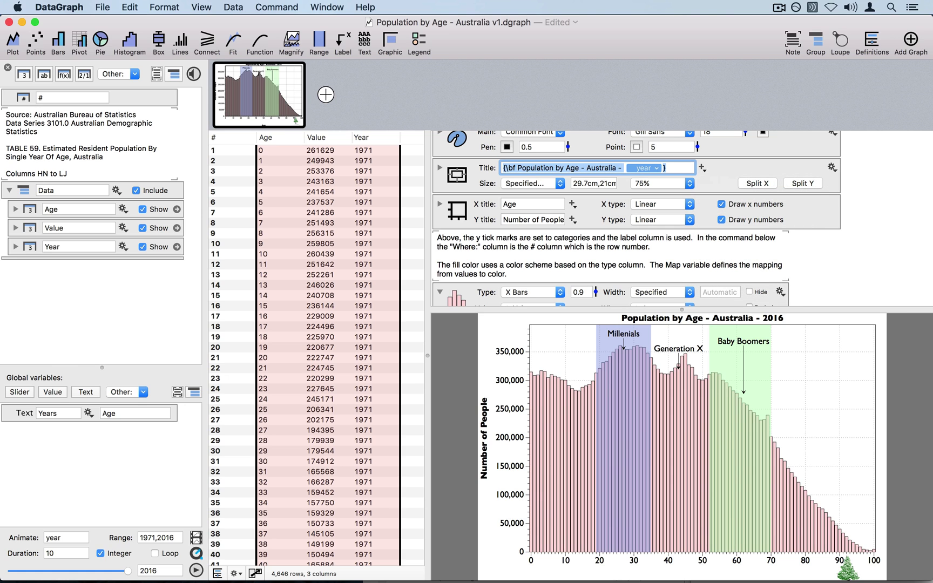
{"action": "left_click", "coordinate": [727, 167]}
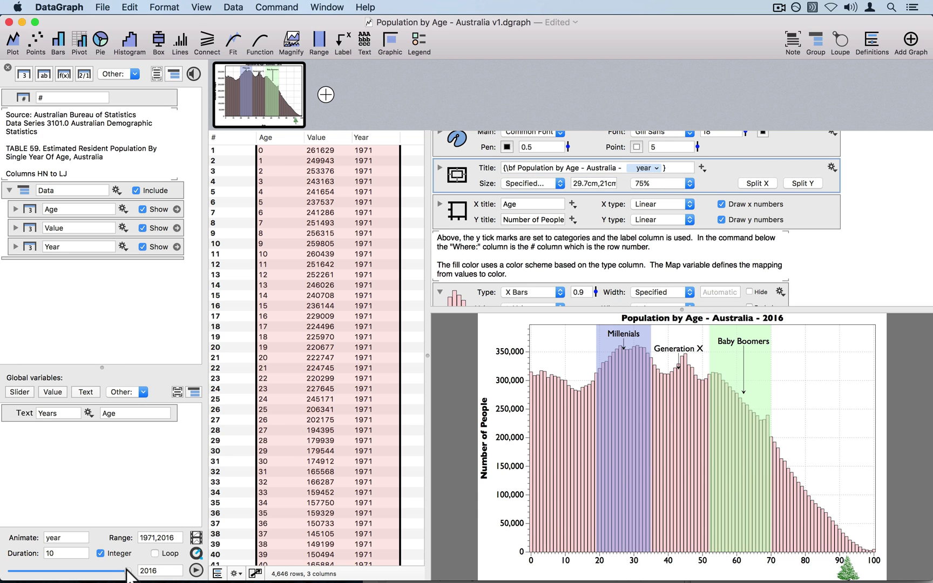
Step: Scrub the Animate slider to watch the title update, ending at 2007
{"action": "left_click_drag", "start_coordinate": [128, 573], "coordinate": [89, 571]}
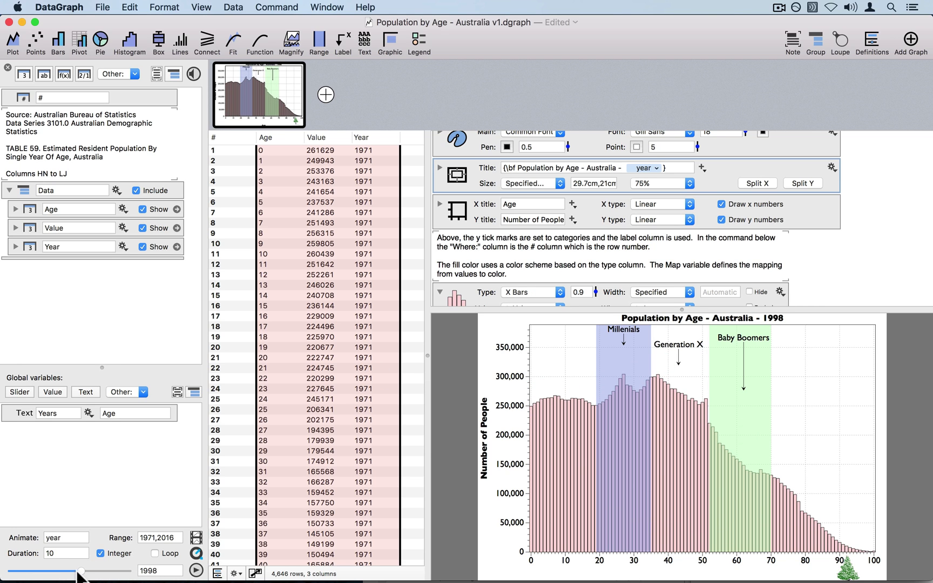
{"action": "left_click_drag", "start_coordinate": [80, 574], "coordinate": [102, 557]}
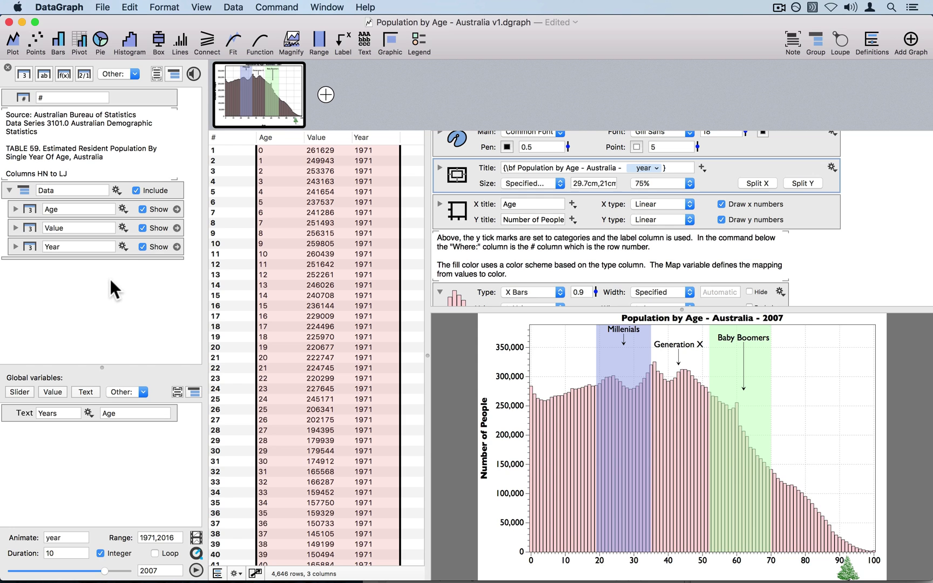
{"action": "left_click", "coordinate": [325, 138]}
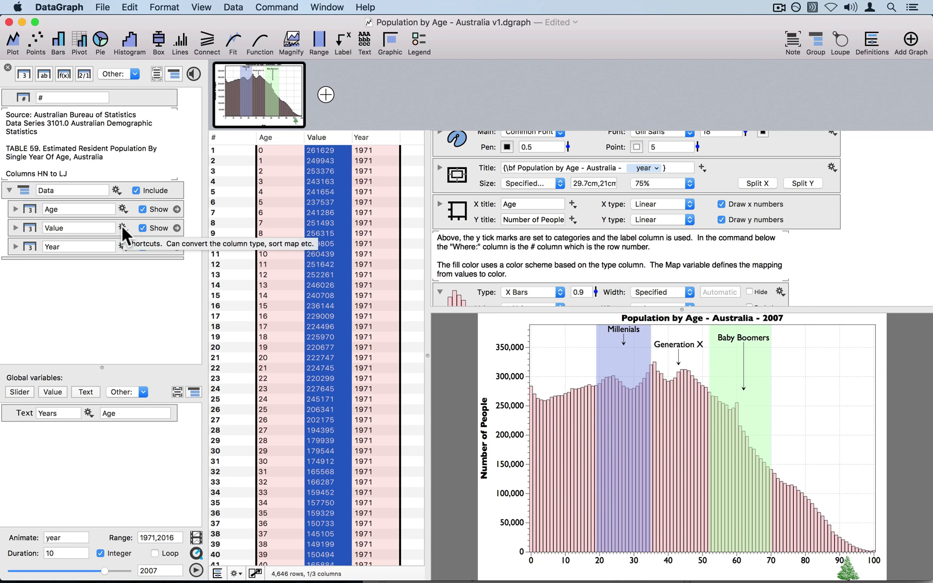
Step: Create a global variable holding the Value column's maximum, 361431
{"action": "left_click", "coordinate": [17, 226]}
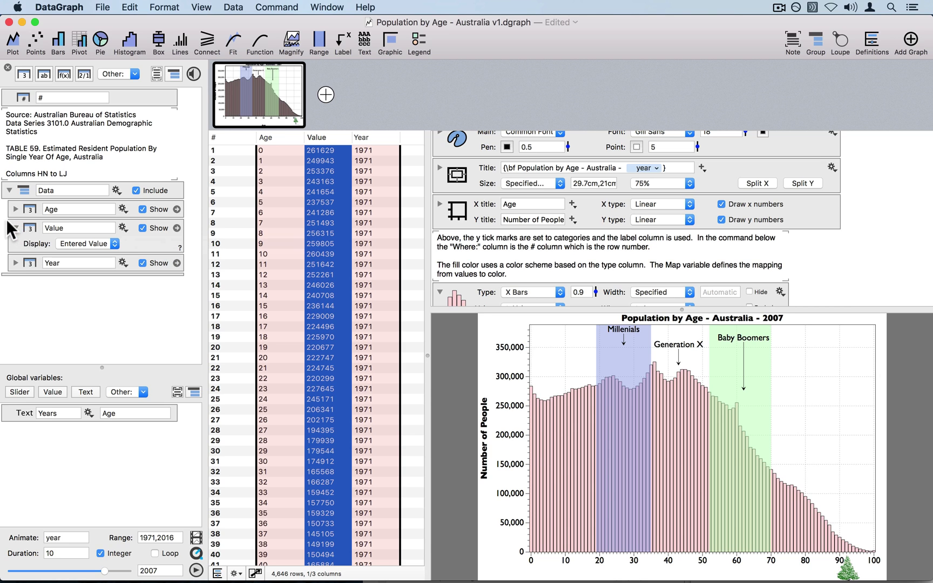
{"action": "left_click", "coordinate": [16, 226]}
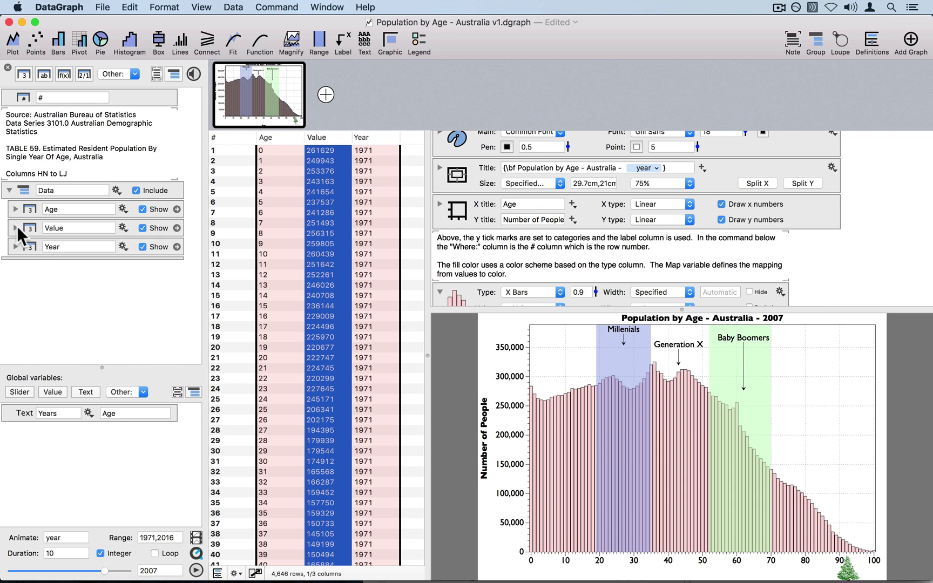
{"action": "left_click", "coordinate": [30, 226]}
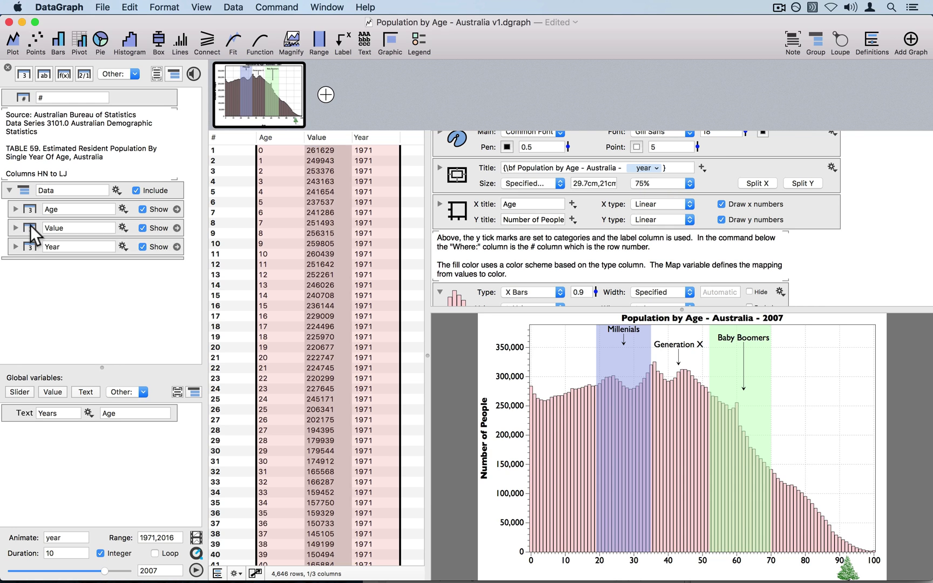
{"action": "left_click", "coordinate": [122, 225]}
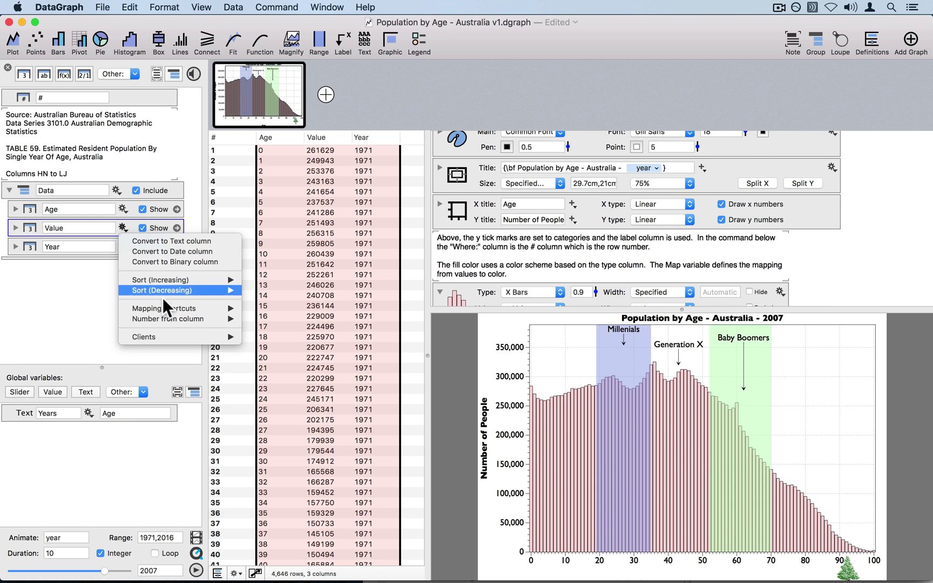
{"action": "mouse_move", "coordinate": [164, 307]}
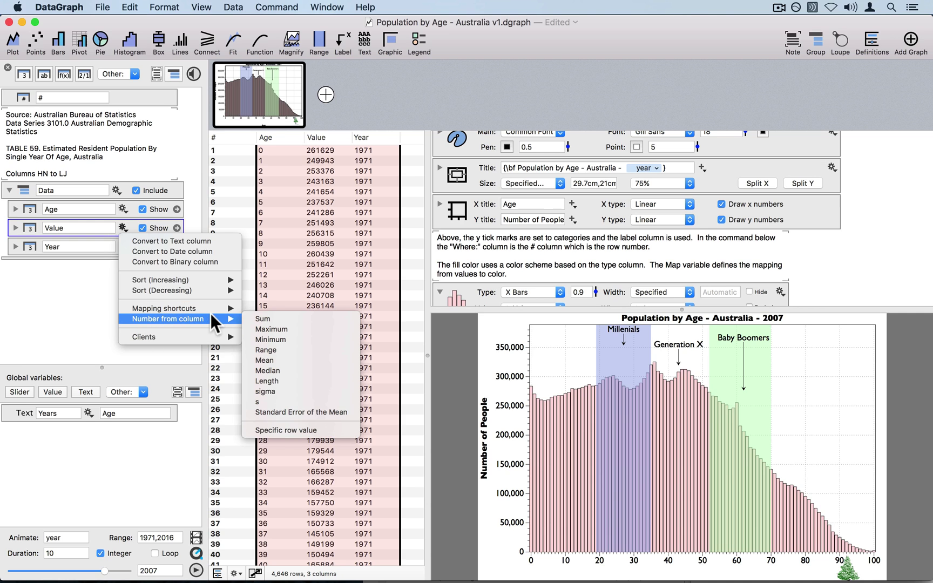
{"action": "left_click", "coordinate": [302, 326]}
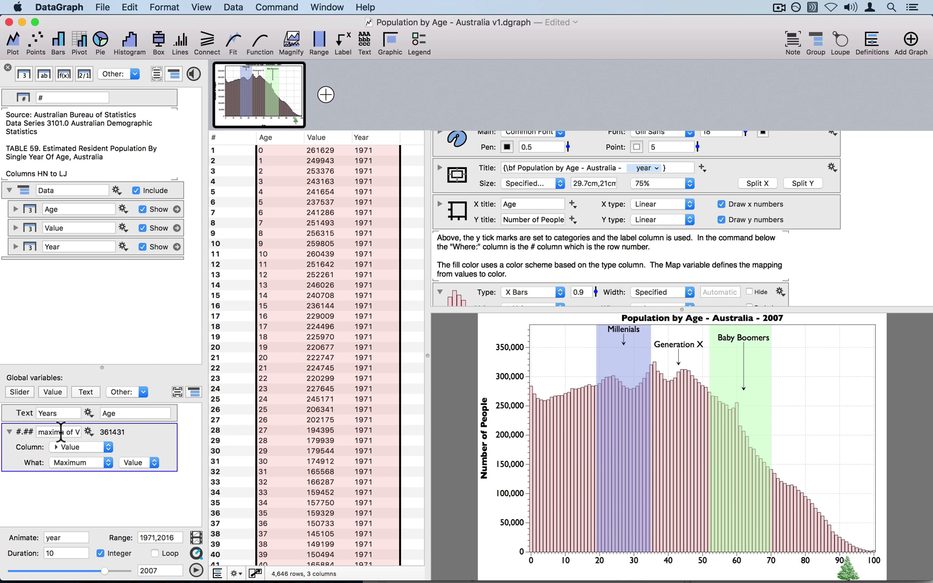
Step: Rename the new variable to MaxPop
{"action": "left_click", "coordinate": [39, 432]}
{"action": "left_click_drag", "start_coordinate": [38, 432], "coordinate": [120, 430]}
{"action": "type", "text": "MaxPop"}
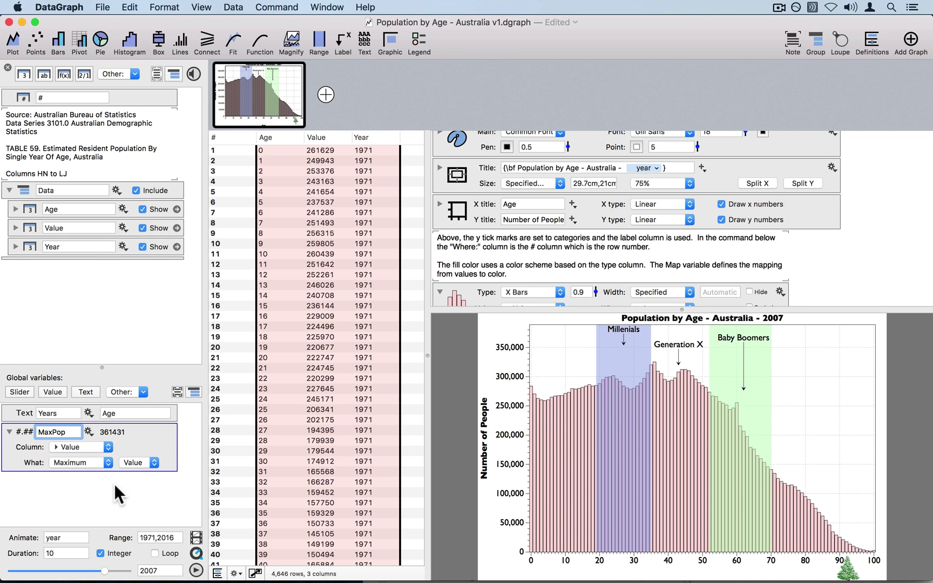
{"action": "left_click", "coordinate": [117, 496]}
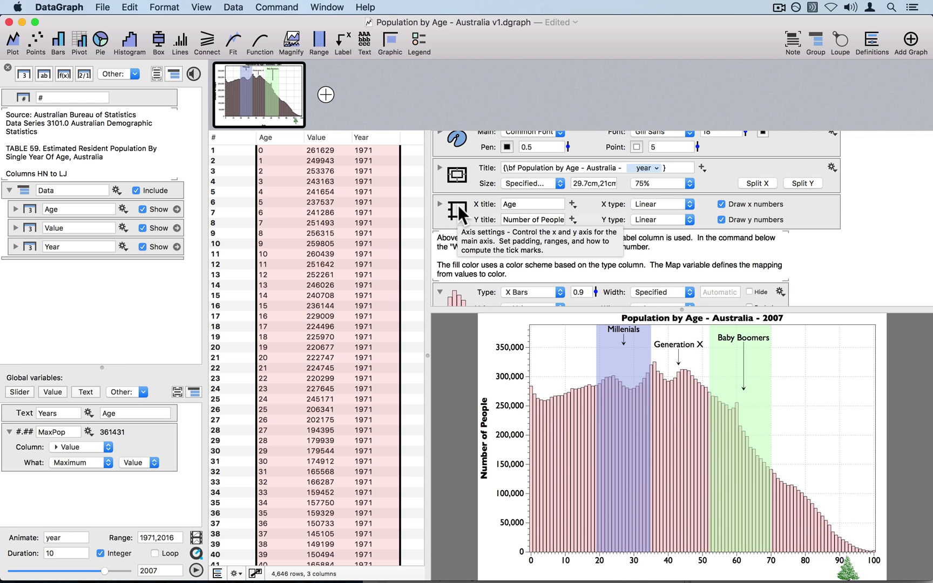
Step: Add MaxPop to the y axis Include field so its range stays fixed beyond 350,000
{"action": "left_click", "coordinate": [440, 204]}
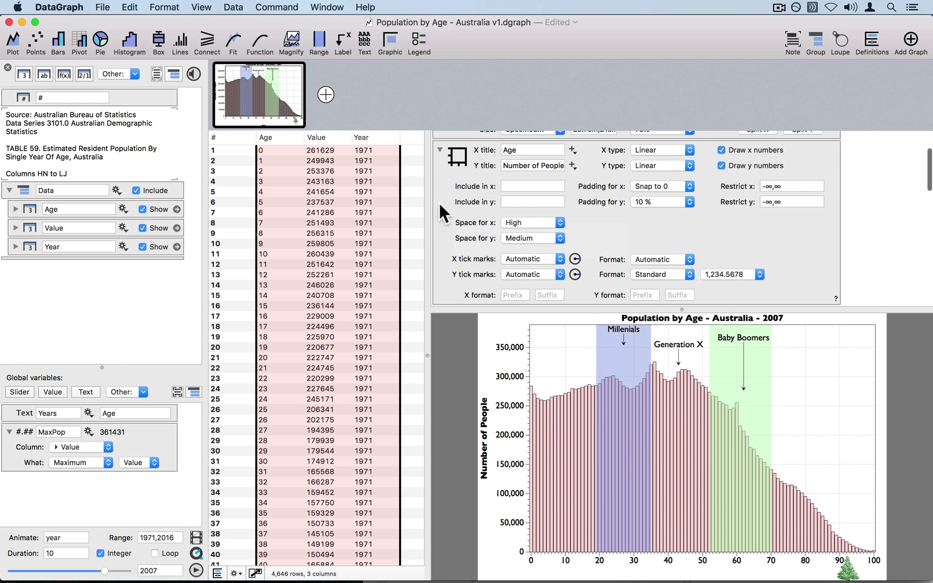
{"action": "scroll", "coordinate": [439, 204], "scroll_direction": "up", "scroll_amount": 2}
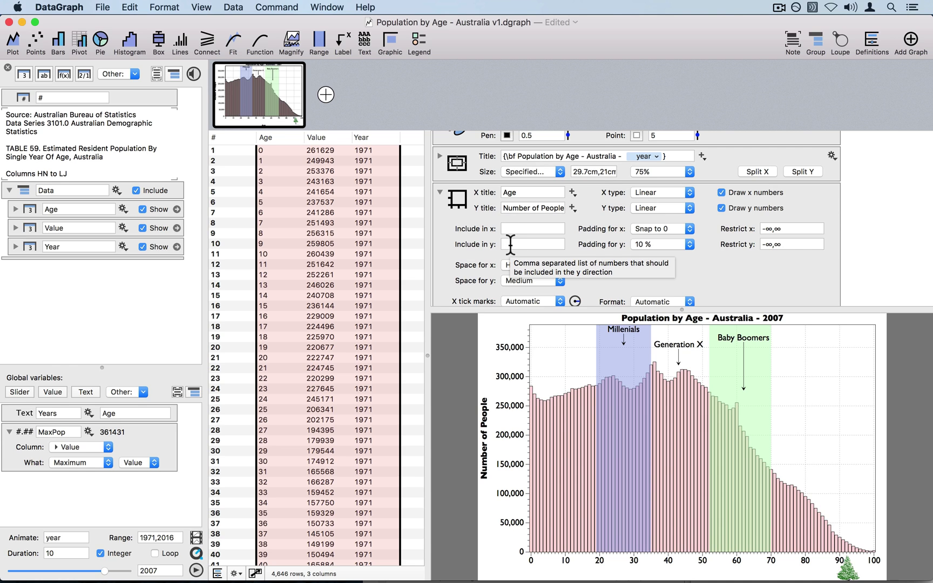
{"action": "left_click", "coordinate": [510, 244]}
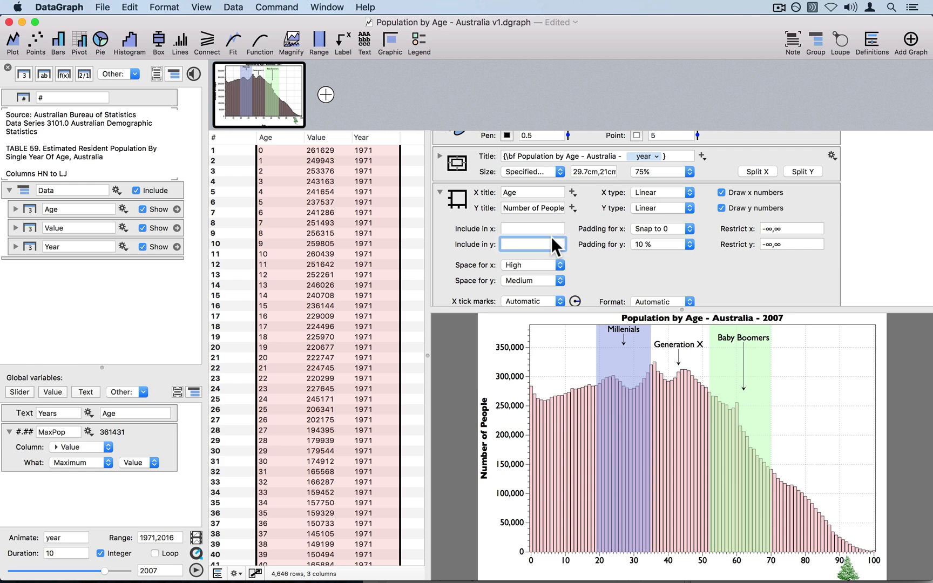
{"action": "type", "text": "MaxPop"}
{"action": "key", "text": "Return"}
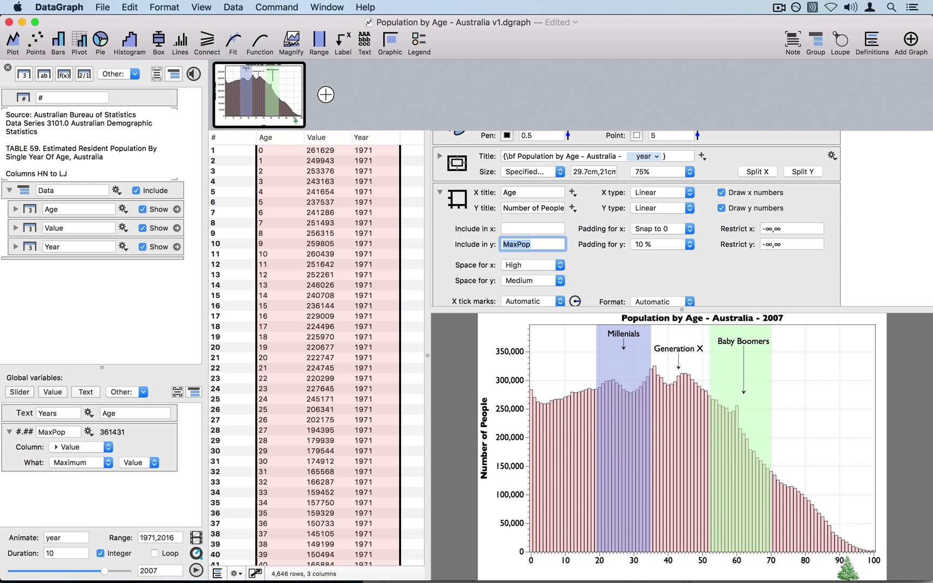
{"action": "left_click", "coordinate": [562, 255]}
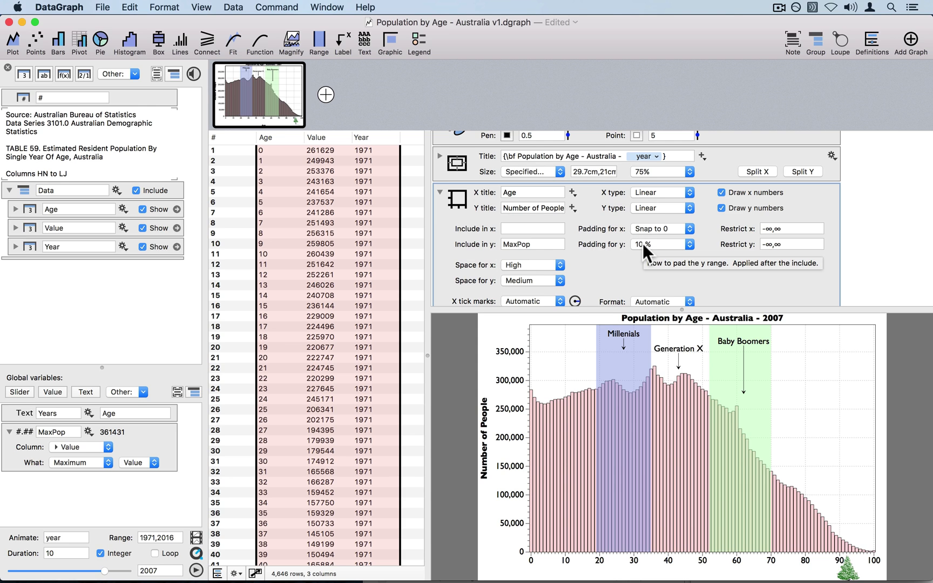
Step: Enlarge the graph area, preview later years, then play the year animation on loop
{"action": "left_click", "coordinate": [441, 193]}
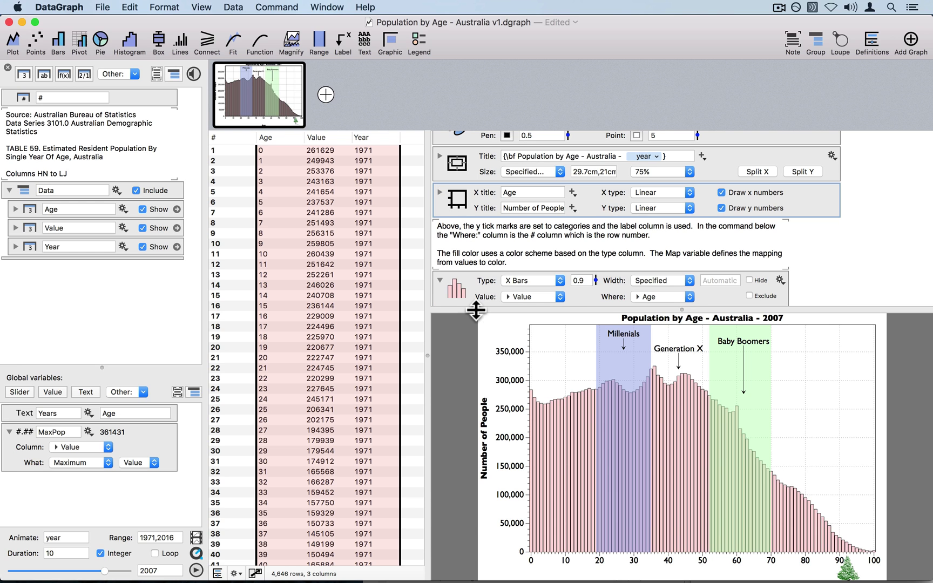
{"action": "left_click_drag", "start_coordinate": [476, 309], "coordinate": [483, 170]}
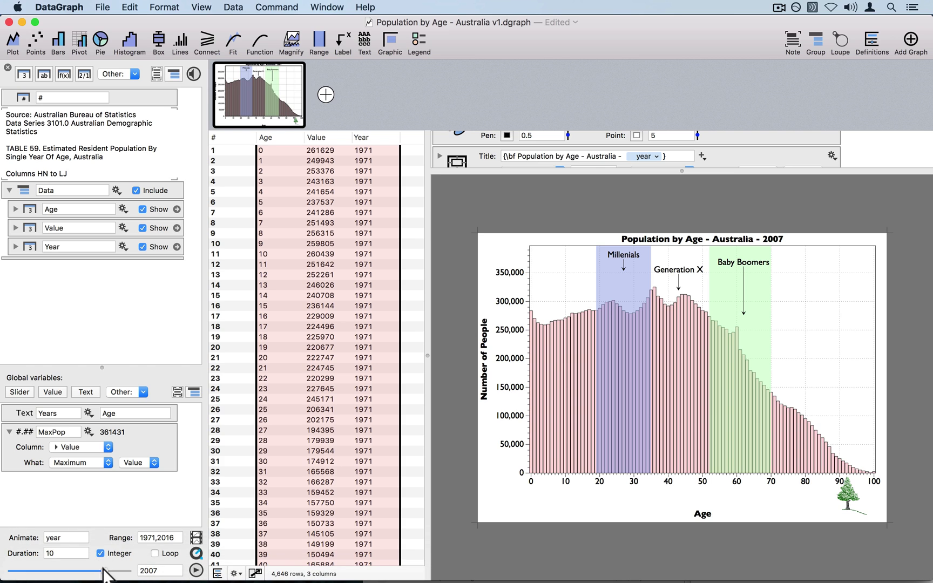
{"action": "left_click_drag", "start_coordinate": [105, 574], "coordinate": [145, 564]}
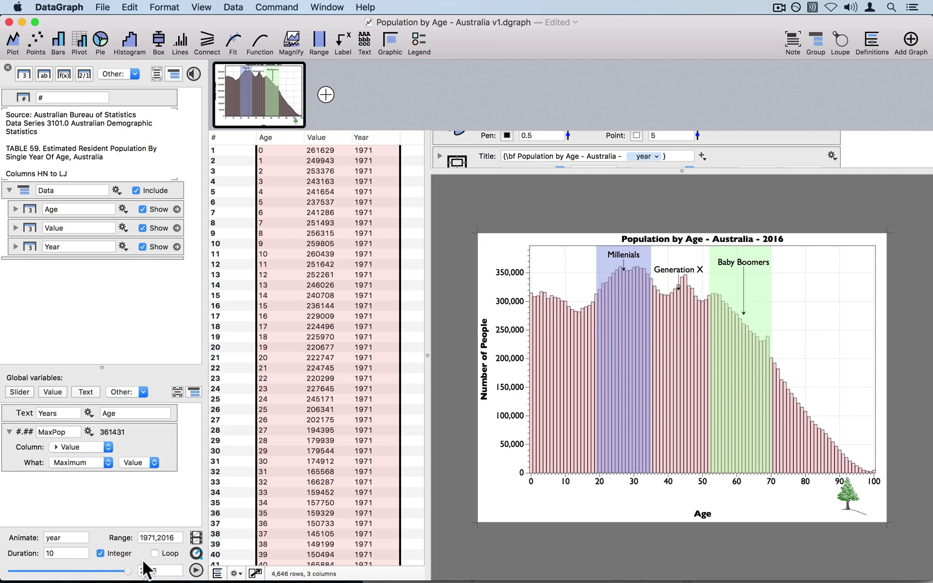
{"action": "left_click", "coordinate": [154, 553]}
{"action": "key", "text": "space"}
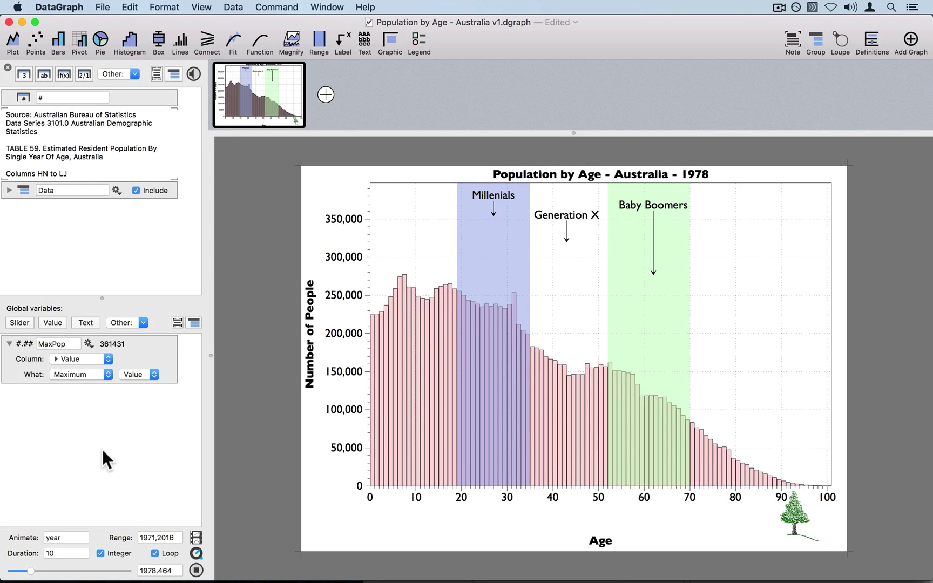